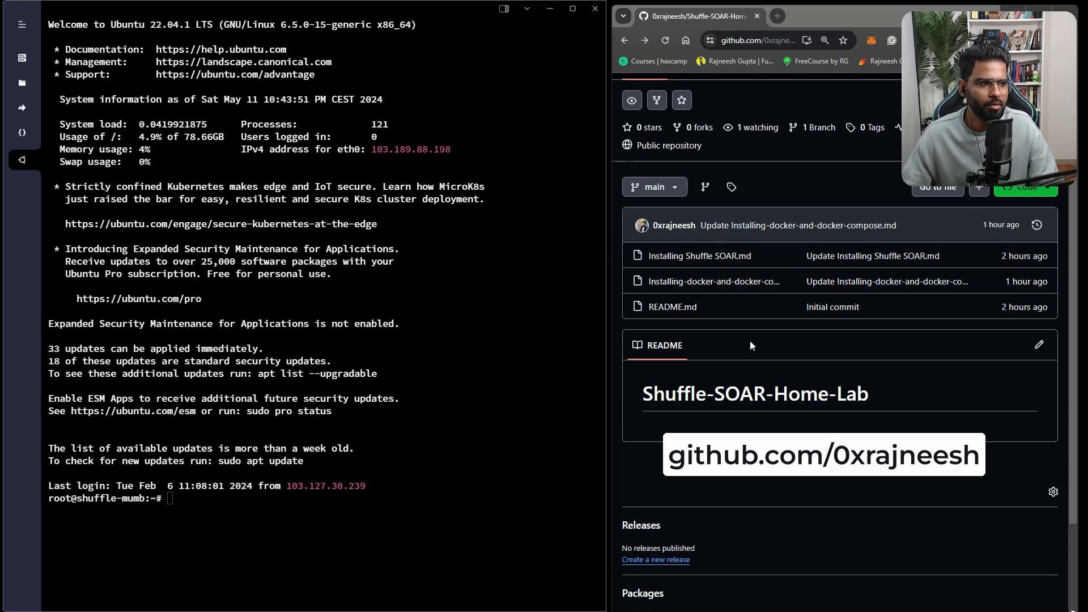
# Refresh the Ubuntu server's package lists with apt update.
pyautogui.scroll(1, 765, 193)
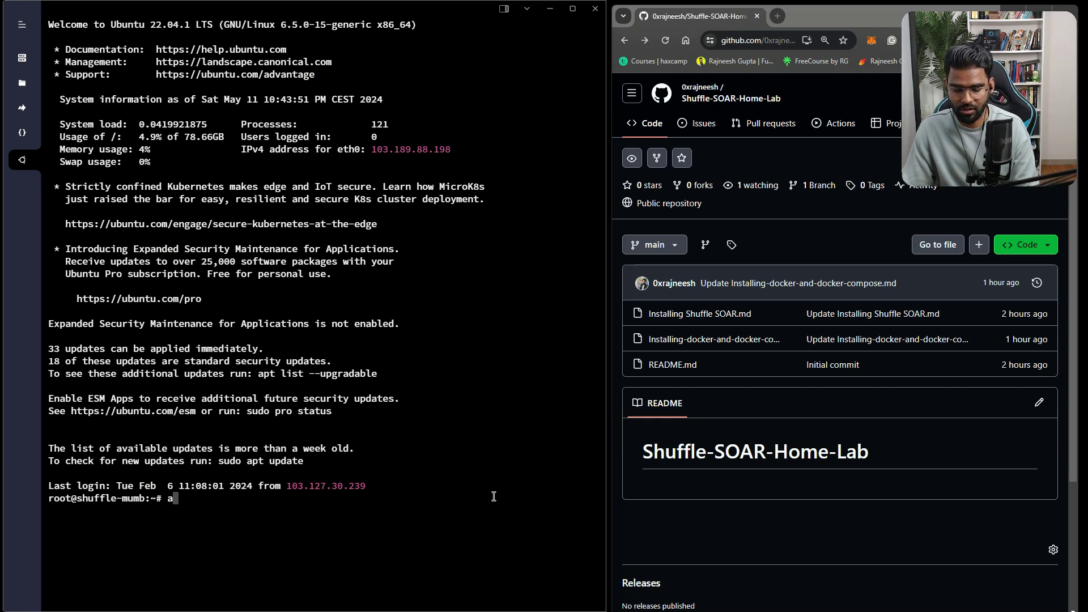
pyautogui.write('py')
pyautogui.write('t update')
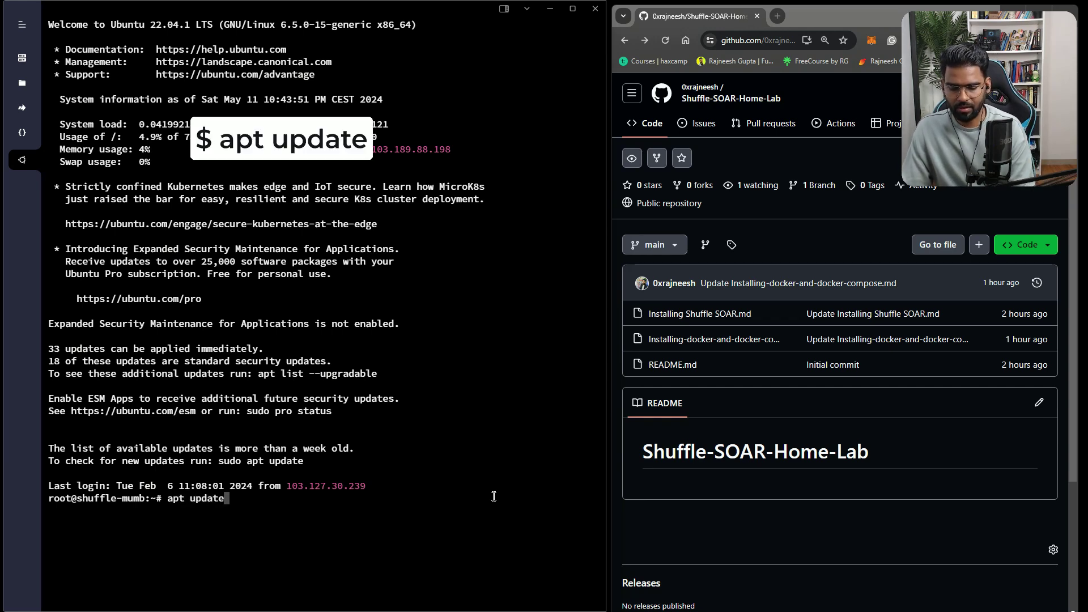
pyautogui.press('Return')
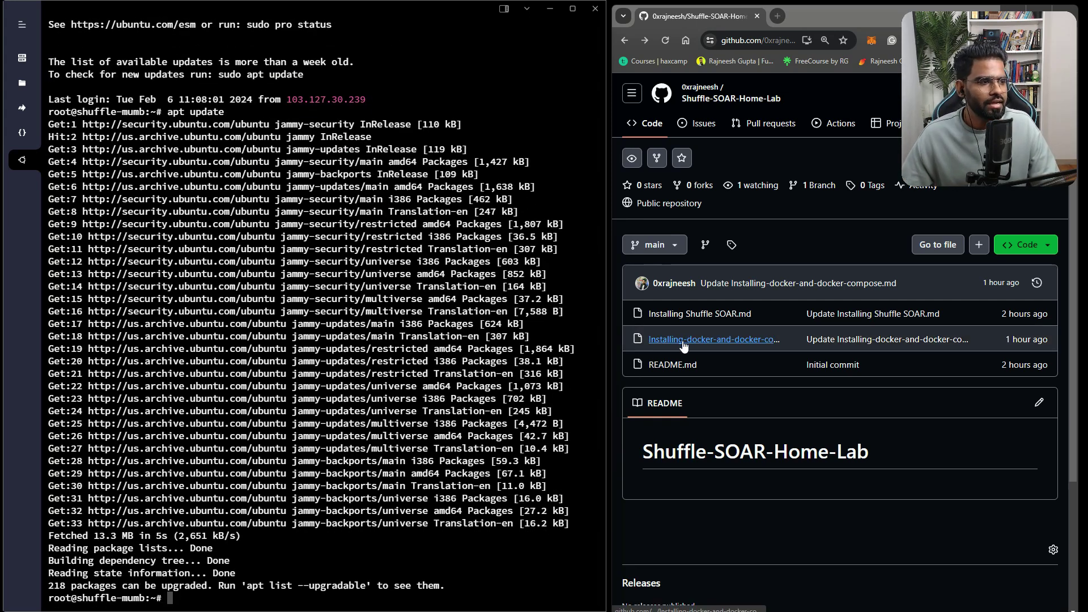
# Open the Installing-docker-and-docker-compose guide in the repository and go to its Step 2 commands.
pyautogui.click(683, 340)
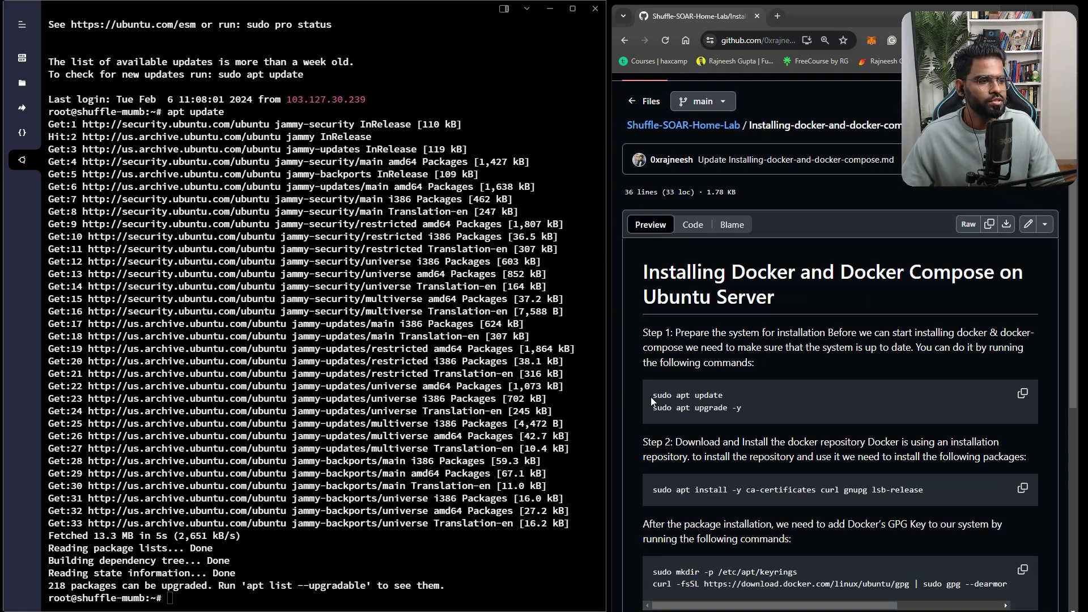
pyautogui.moveTo(651, 397); pyautogui.dragTo(627, 392)
pyautogui.click(628, 392)
pyautogui.scroll(-3, 737, 396)
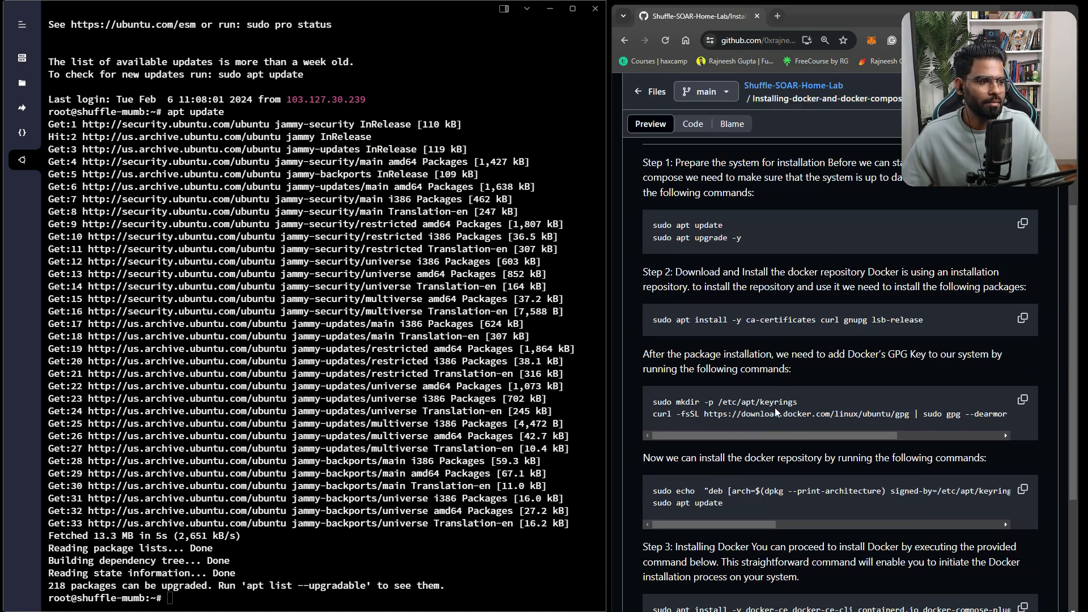
# Copy the guide's prerequisite command and run it on the server to install ca-certificates, curl, gnupg and lsb-release.
pyautogui.click(1023, 319)
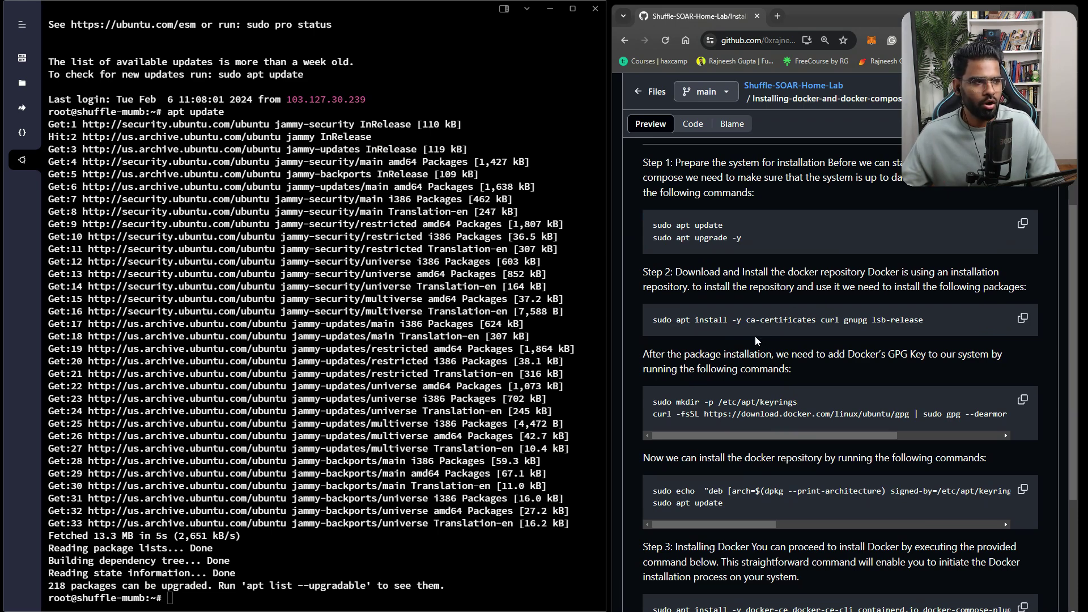
pyautogui.click(1022, 318)
pyautogui.click(340, 563)
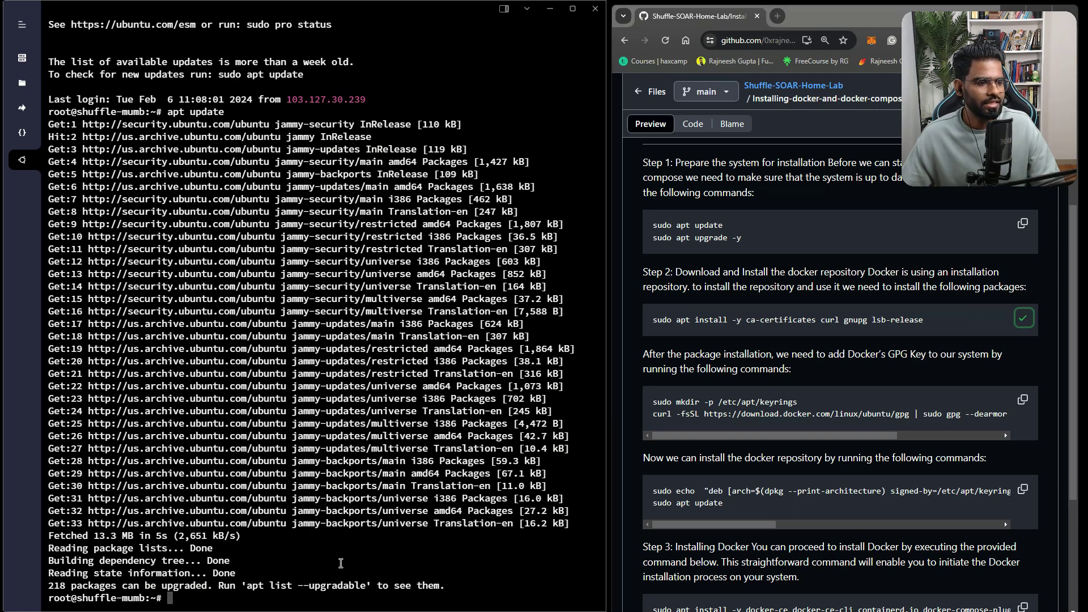
pyautogui.hotkey('ctrl', 'v')
pyautogui.press('Return')
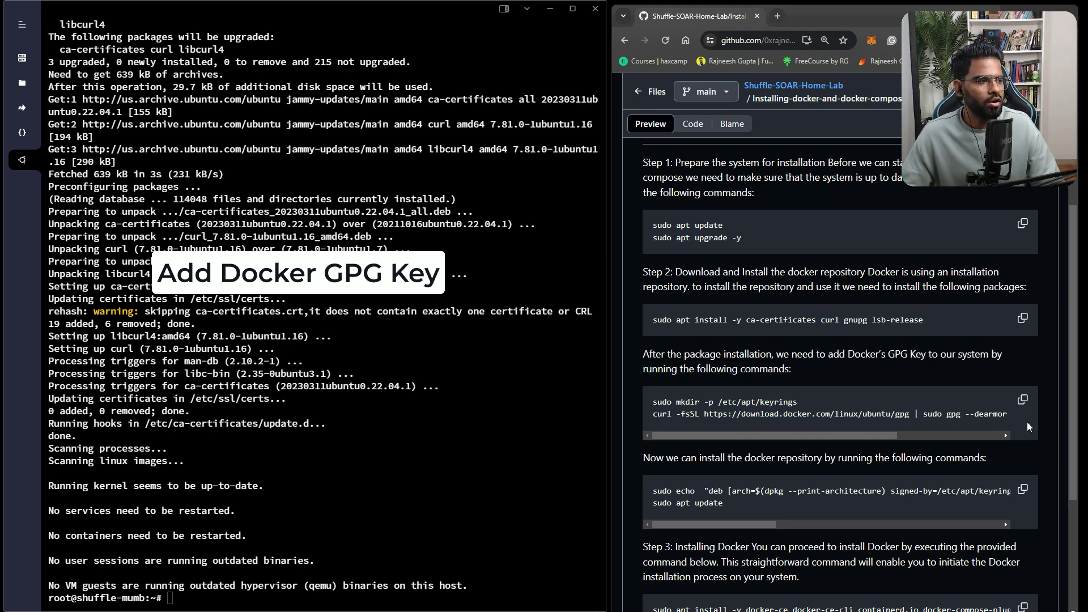
# Run the guide's commands that create /etc/apt/keyrings and store Docker's GPG key there as docker.gpg.
pyautogui.click(1022, 399)
pyautogui.click(431, 523)
pyautogui.hotkey('ctrl', 'v')
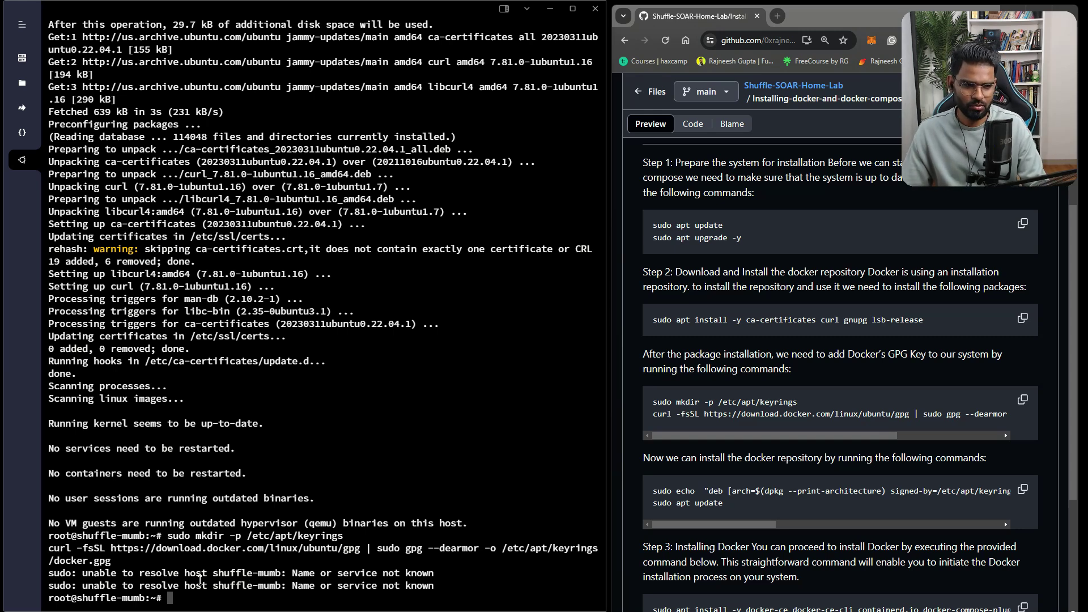
# Open the /etc/hosts file in nano.
pyautogui.write('nano /etc/')
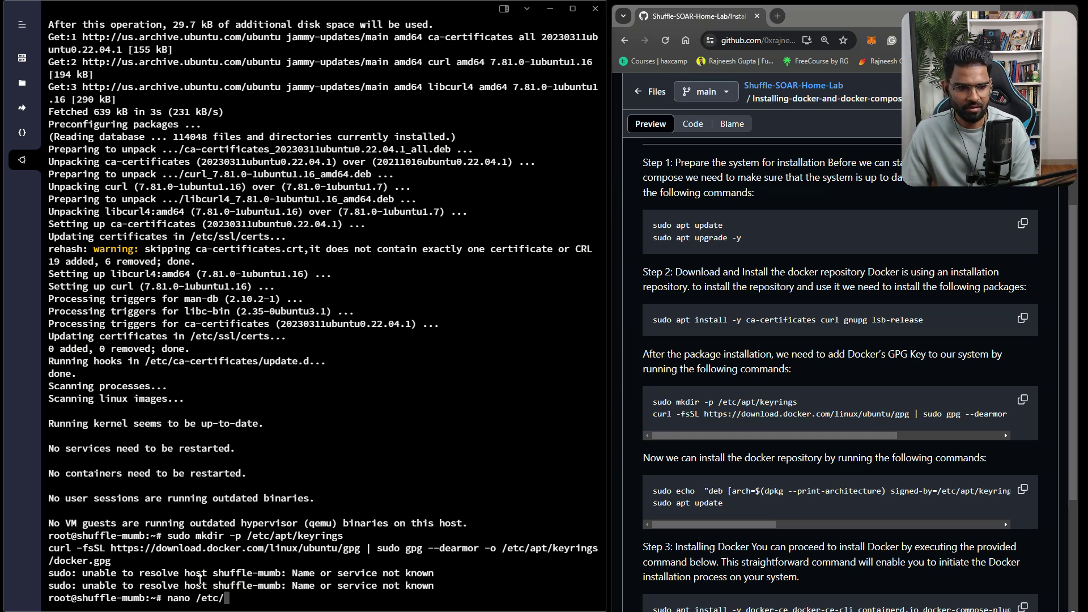
pyautogui.write('hosts')
pyautogui.press('Return')
# Add the entry 127.0.0.1 shuffle-mumb below the ubuntu line, save the hosts file and exit nano.
pyautogui.press('Down')
pyautogui.press('Down')
pyautogui.write('127')
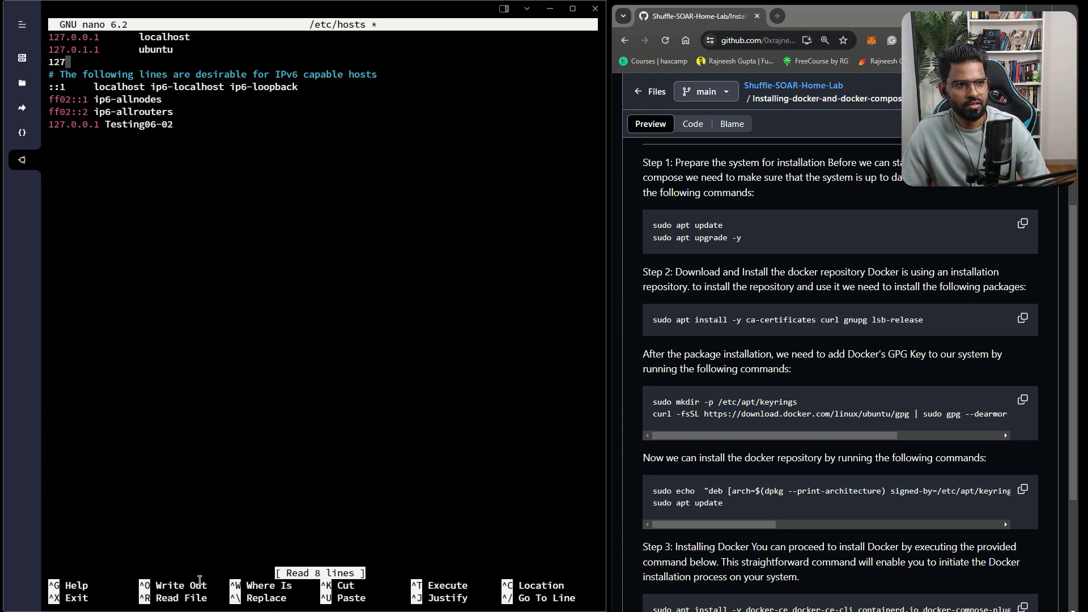
pyautogui.write('.0.0.1  ')
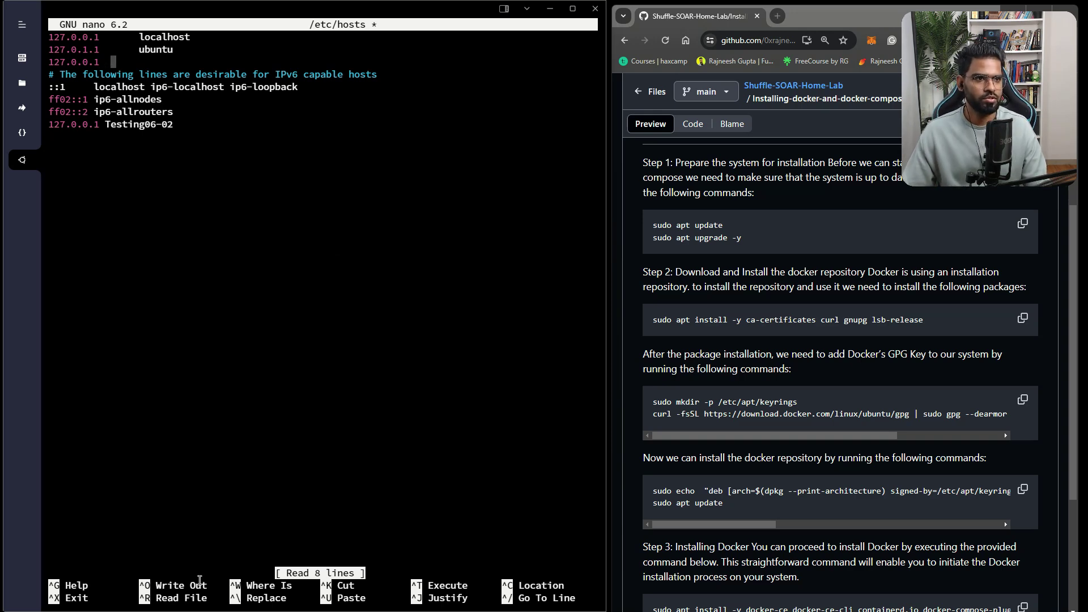
pyautogui.write('     s')
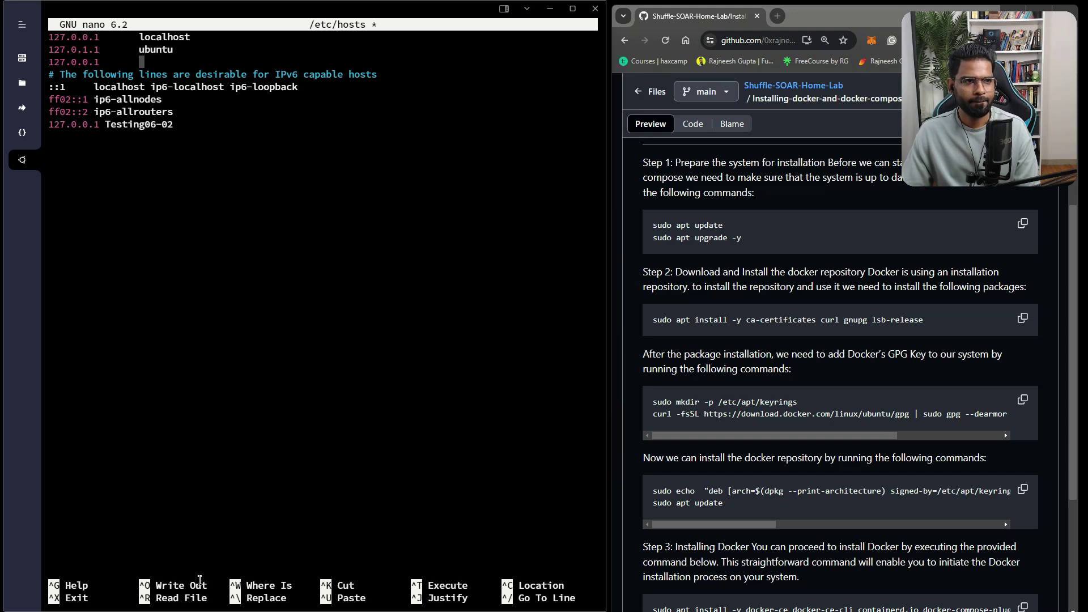
pyautogui.write('huffle')
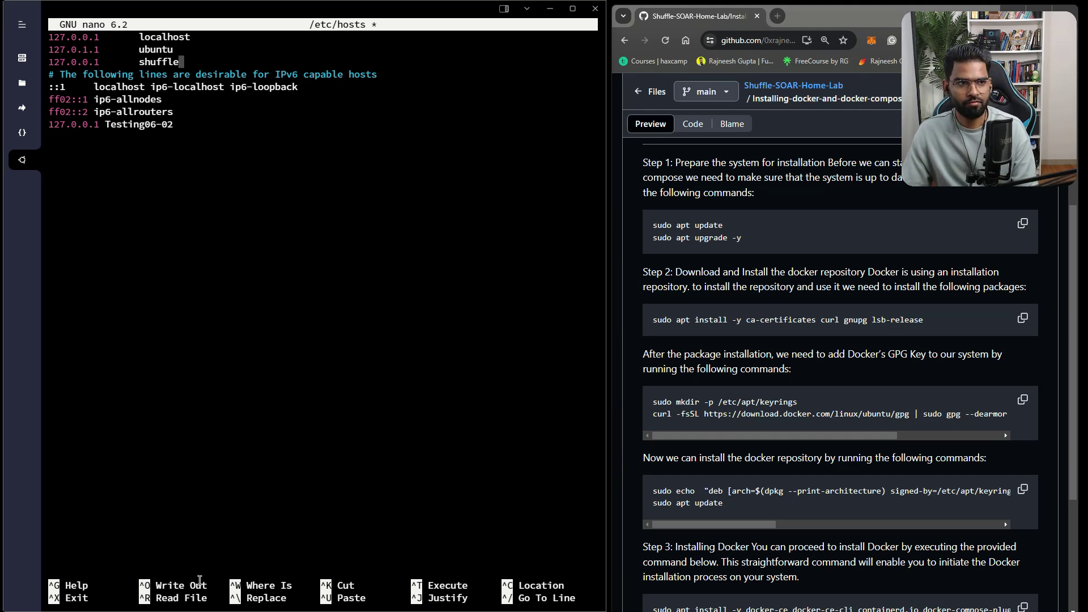
pyautogui.write('-mumb')
pyautogui.hotkey('ctrl', 'z')
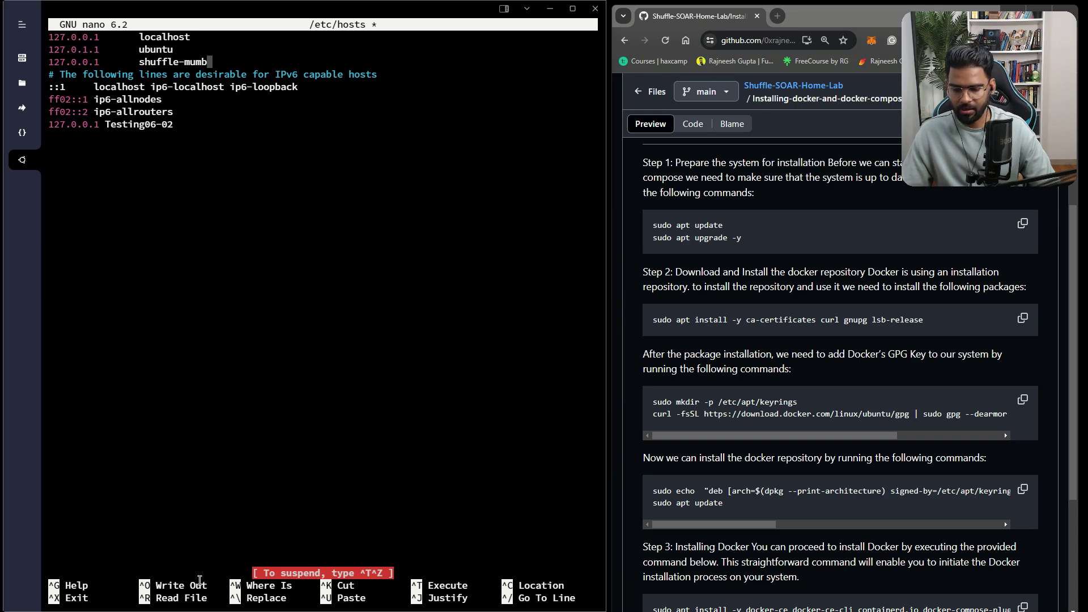
pyautogui.hotkey('ctrl', 'x')
pyautogui.press('y')
pyautogui.press('Return')
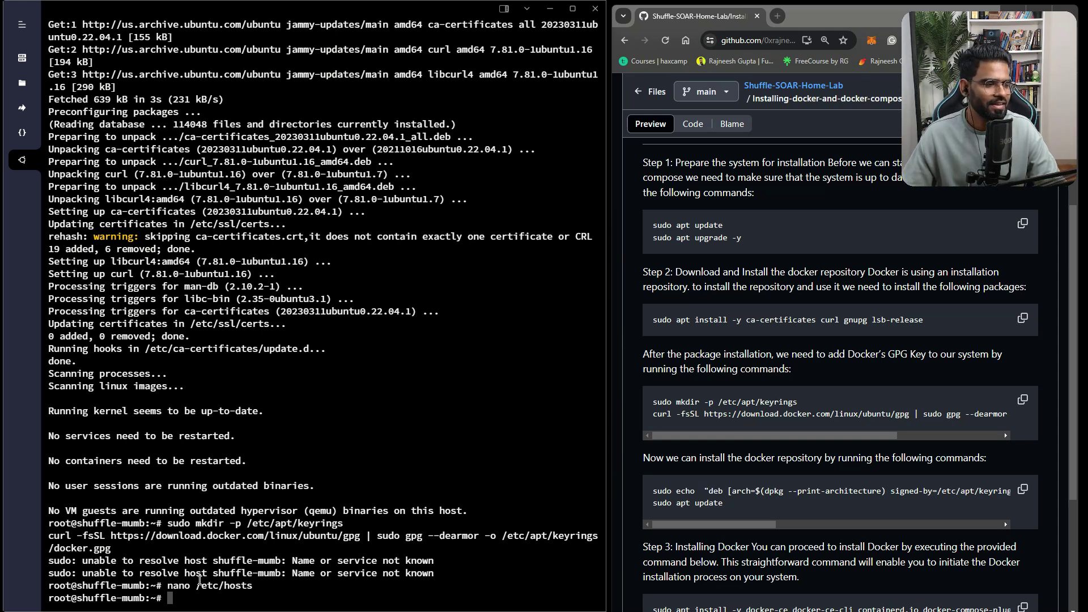
# Run the guide's commands that add the Docker repository to docker.list and refresh the package lists.
pyautogui.click(1022, 402)
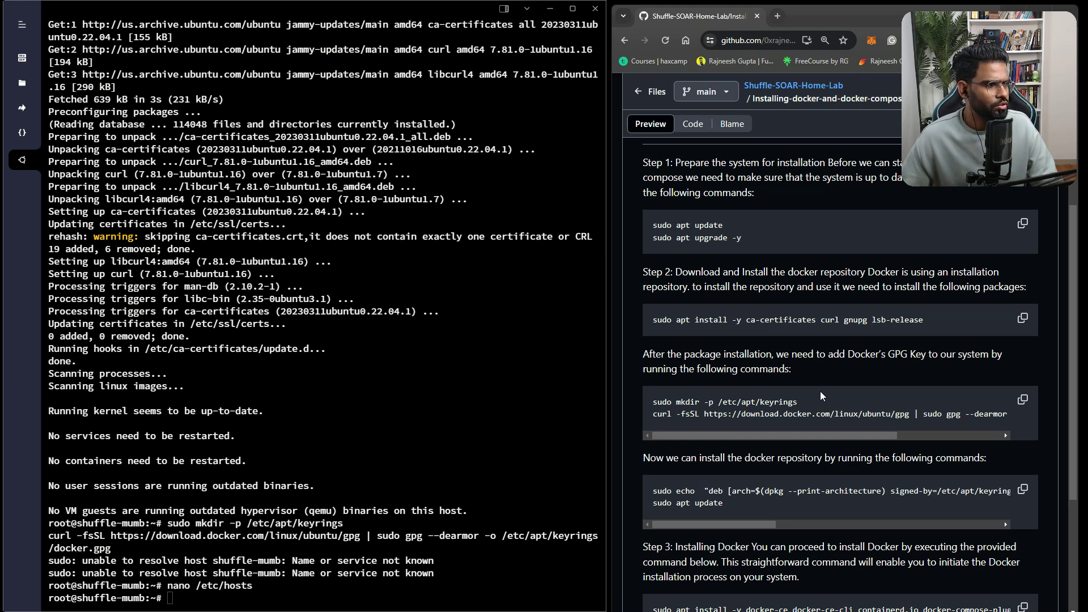
pyautogui.scroll(-1, 753, 413)
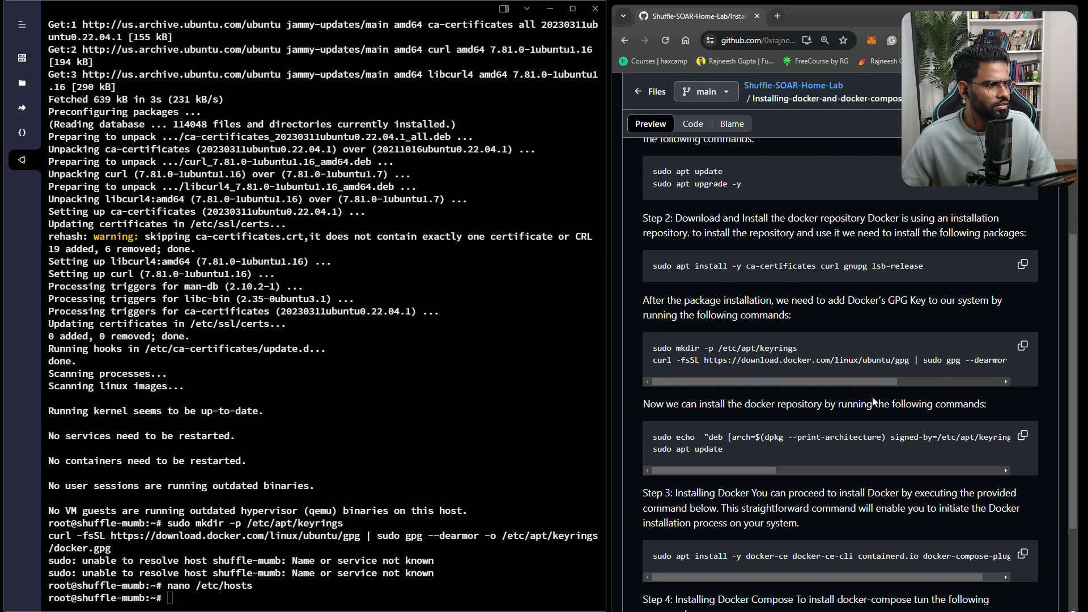
pyautogui.click(1023, 442)
pyautogui.click(396, 446)
pyautogui.hotkey('ctrl', 'v')
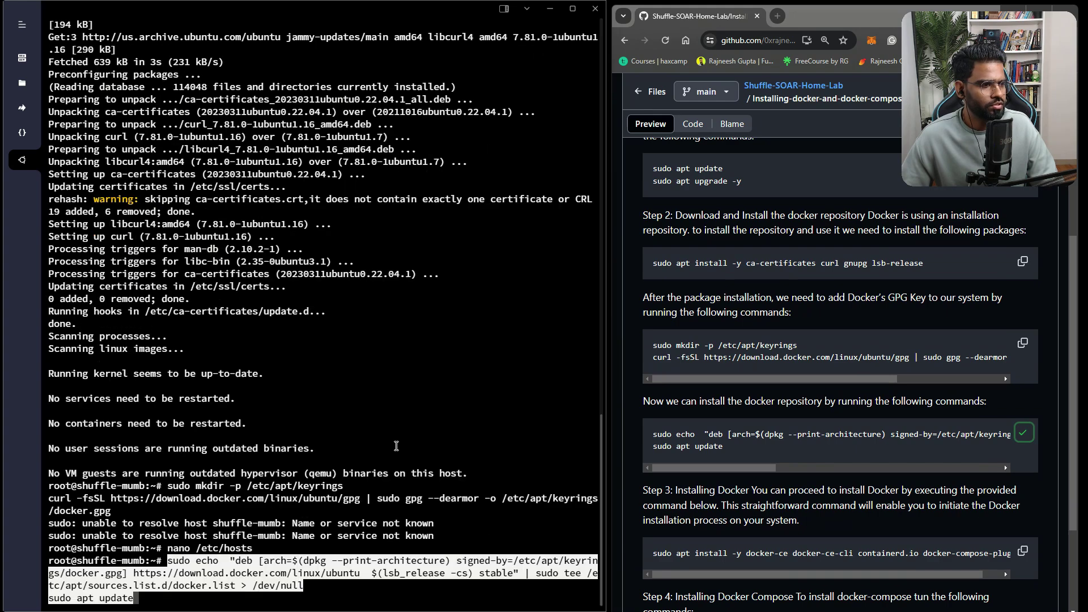
pyautogui.press('Return')
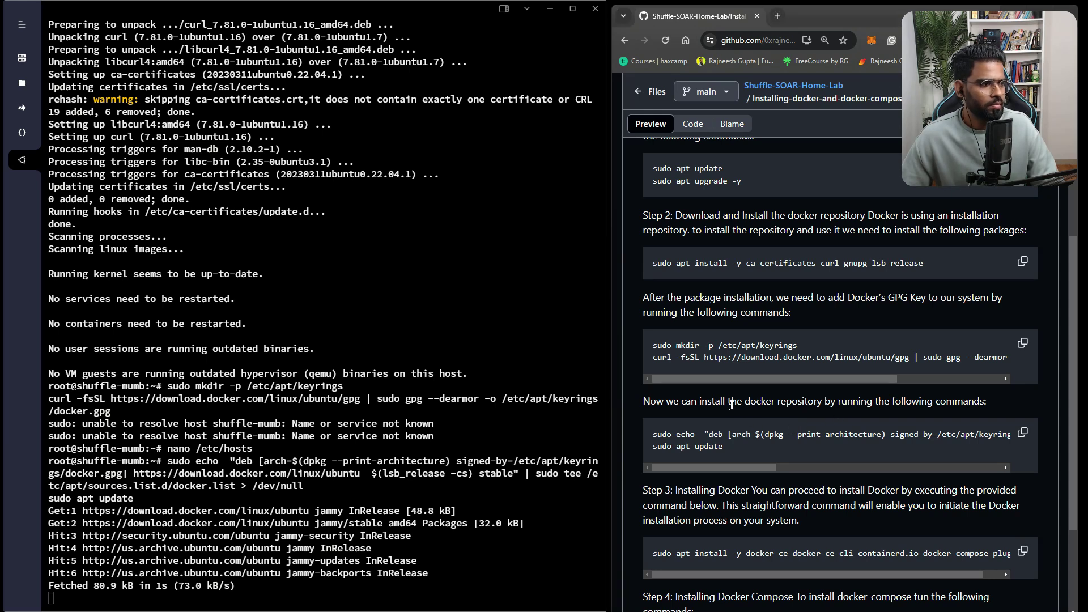
# Run the guide's Step 3 command to install docker-ce, docker-ce-cli, containerd.io and docker-compose-plugin.
pyautogui.moveTo(731, 401); pyautogui.dragTo(774, 401)
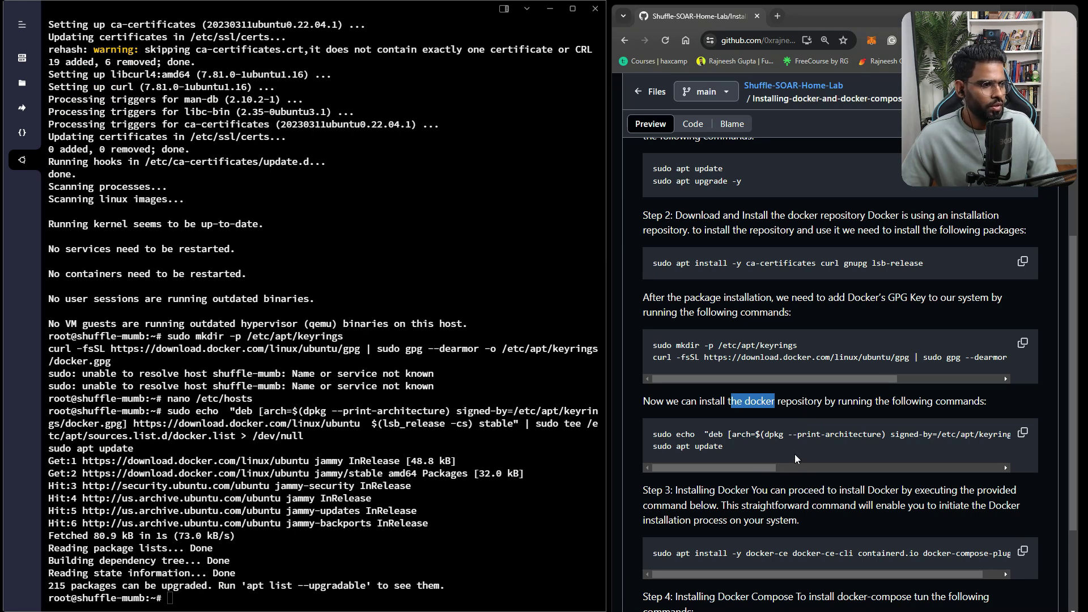
pyautogui.scroll(-1, 795, 454)
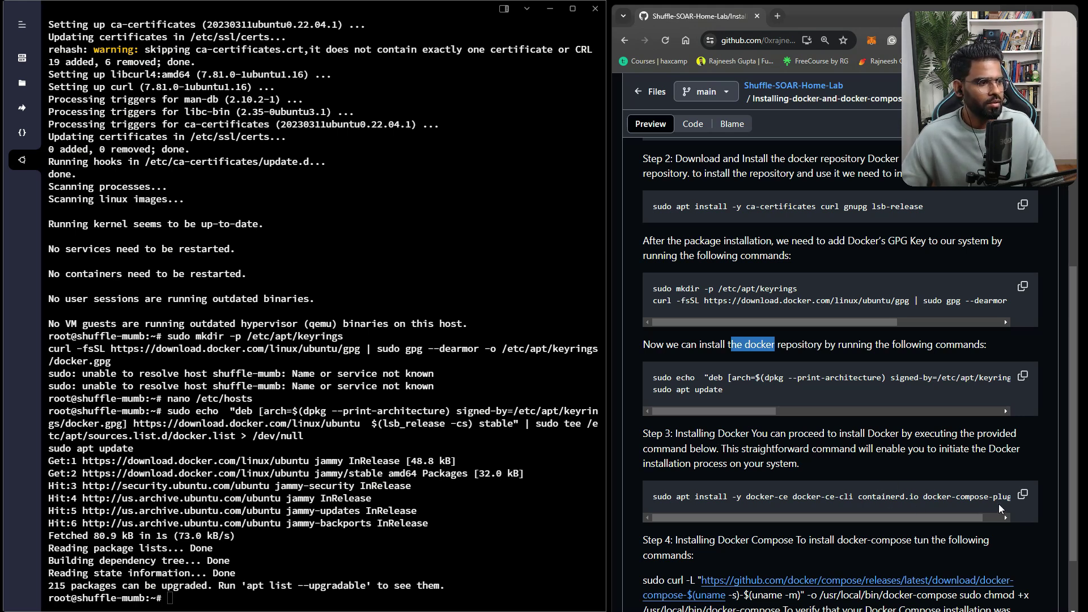
pyautogui.click(1022, 493)
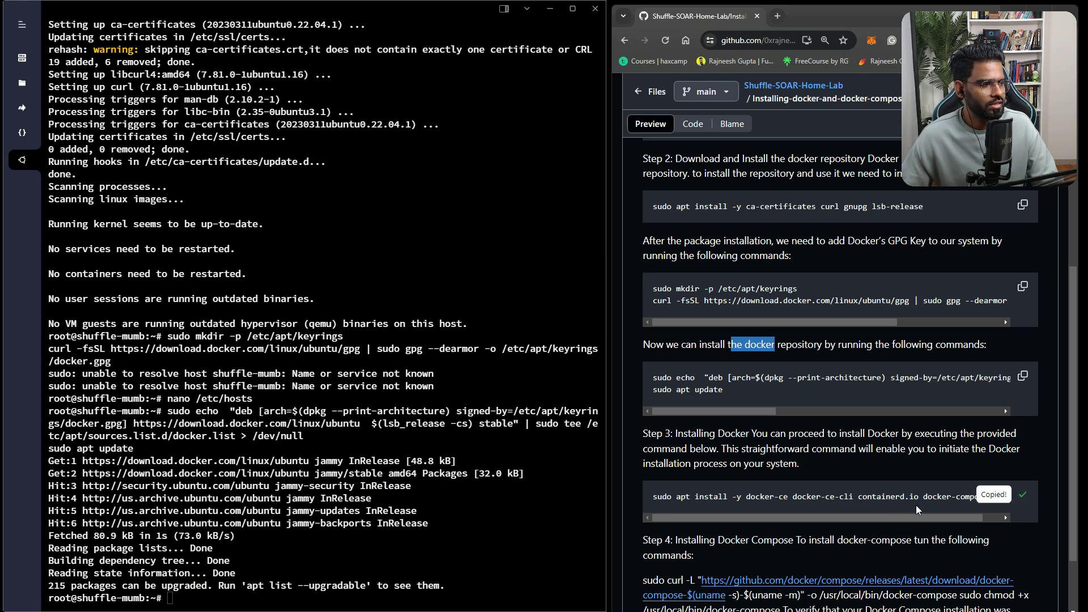
pyautogui.click(480, 543)
pyautogui.hotkey('ctrl', 'v')
pyautogui.press('Return')
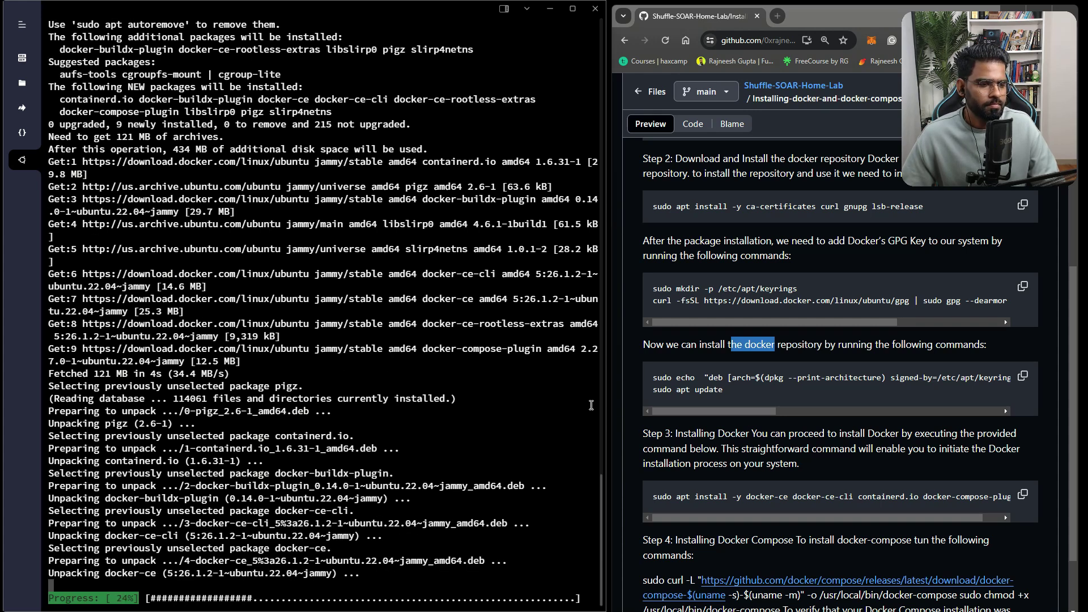
# Copy only the curl command from Step 4 and run it to download Docker Compose to /usr/local/bin/docker-compose.
pyautogui.scroll(-2, 835, 478)
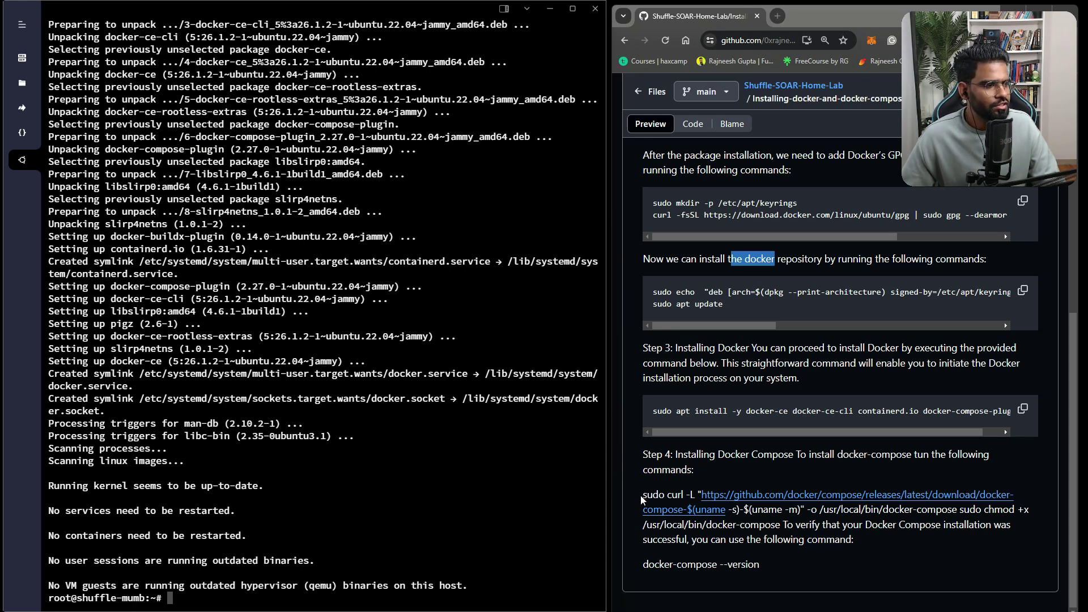
pyautogui.moveTo(642, 498); pyautogui.dragTo(943, 520)
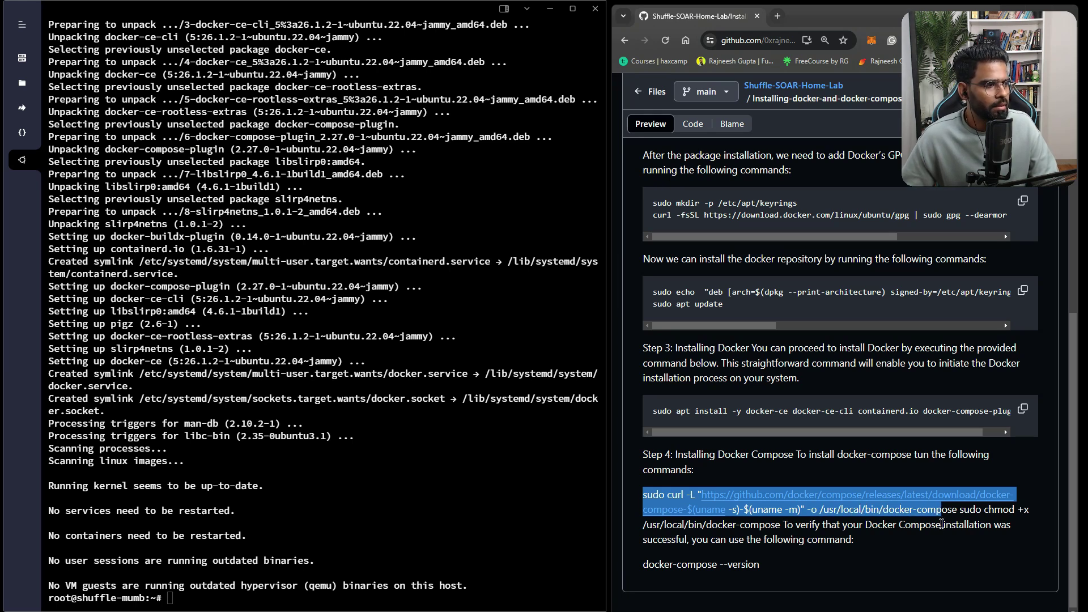
pyautogui.click(941, 528)
pyautogui.moveTo(781, 526); pyautogui.dragTo(634, 500)
pyautogui.click(826, 555)
pyautogui.moveTo(704, 431); pyautogui.dragTo(783, 438)
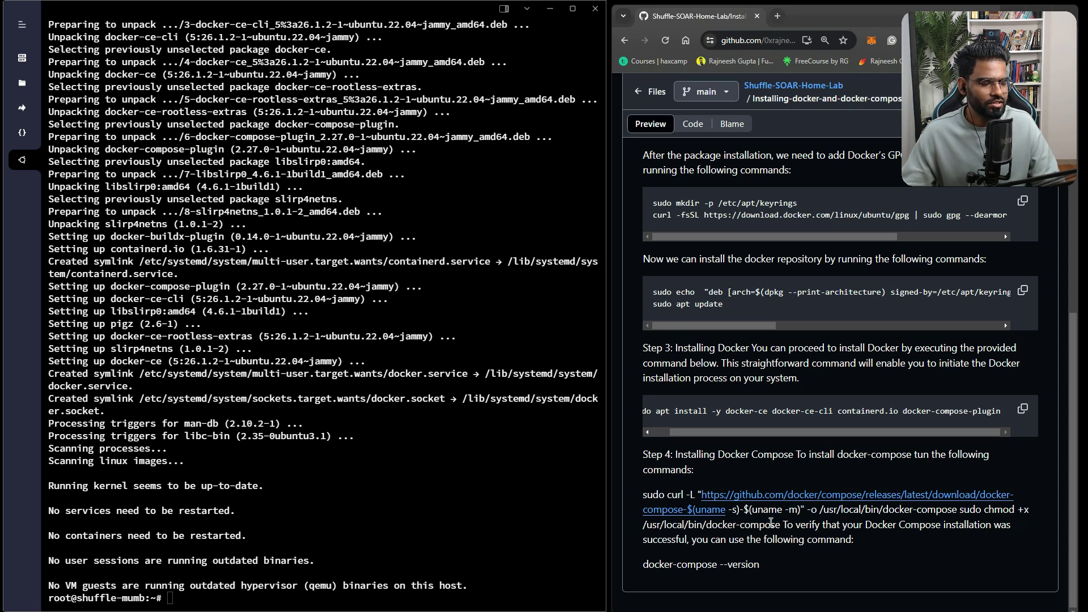
pyautogui.moveTo(642, 497); pyautogui.dragTo(960, 513)
pyautogui.hotkey('ctrl', 'c')
pyautogui.click(319, 547)
pyautogui.rightClick(330, 516)
pyautogui.press('Return')
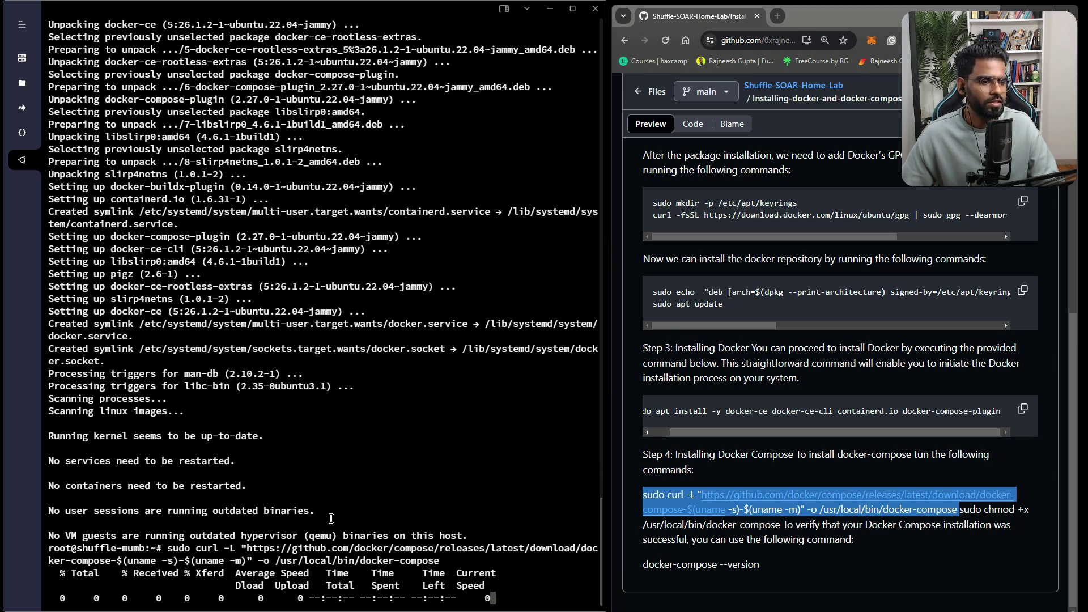
# Make the Docker Compose binary executable with the guide's sudo chmod +x /usr/local/bin/docker-compose command.
pyautogui.click(901, 540)
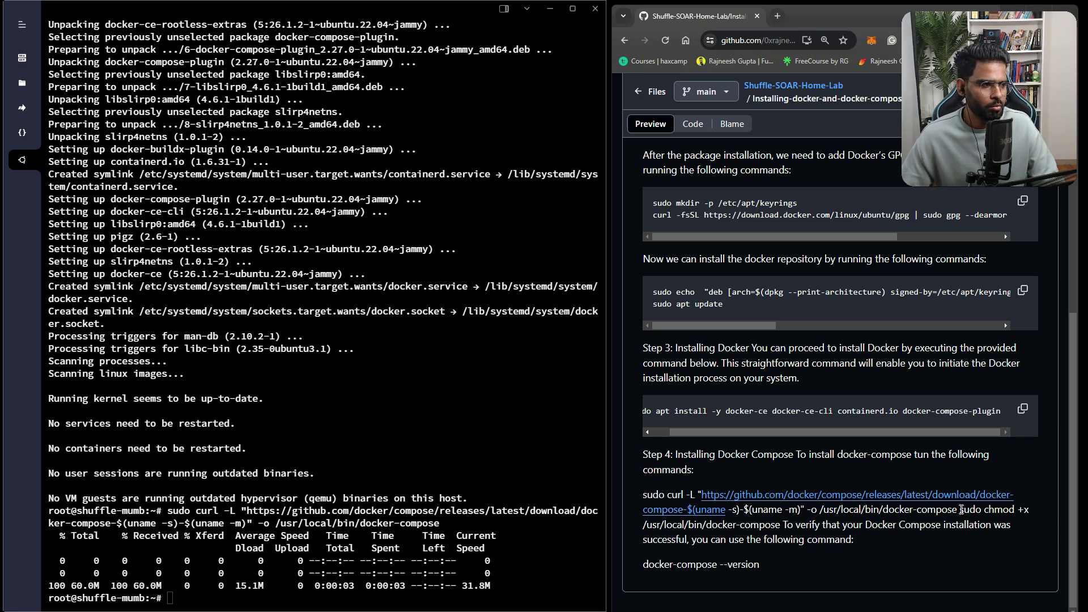
pyautogui.moveTo(960, 509); pyautogui.dragTo(778, 528)
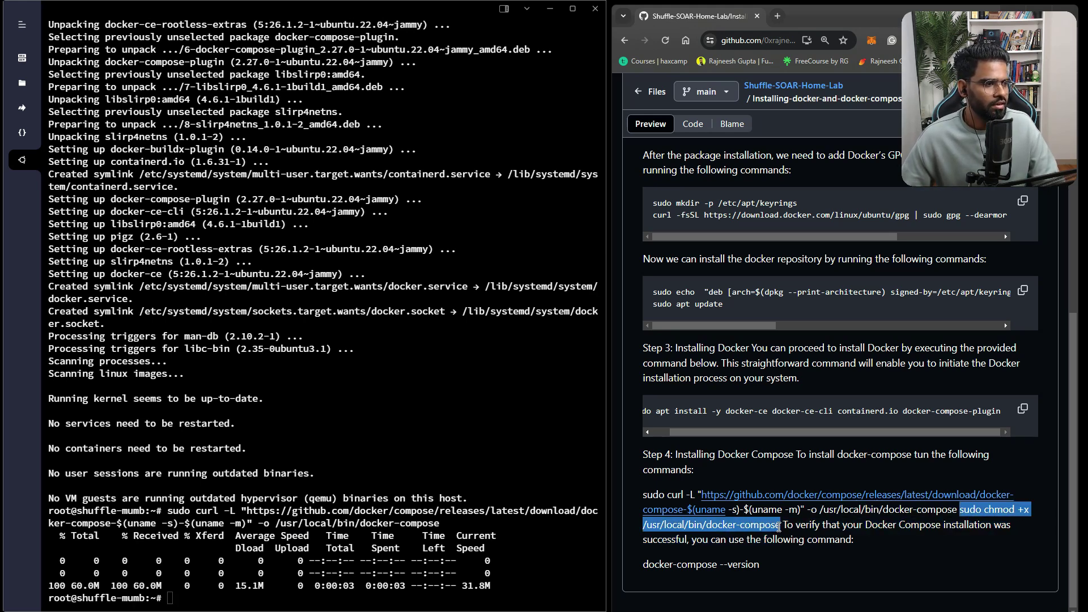
pyautogui.hotkey('ctrl', 'c')
pyautogui.click(379, 430)
pyautogui.hotkey('ctrl', 'v')
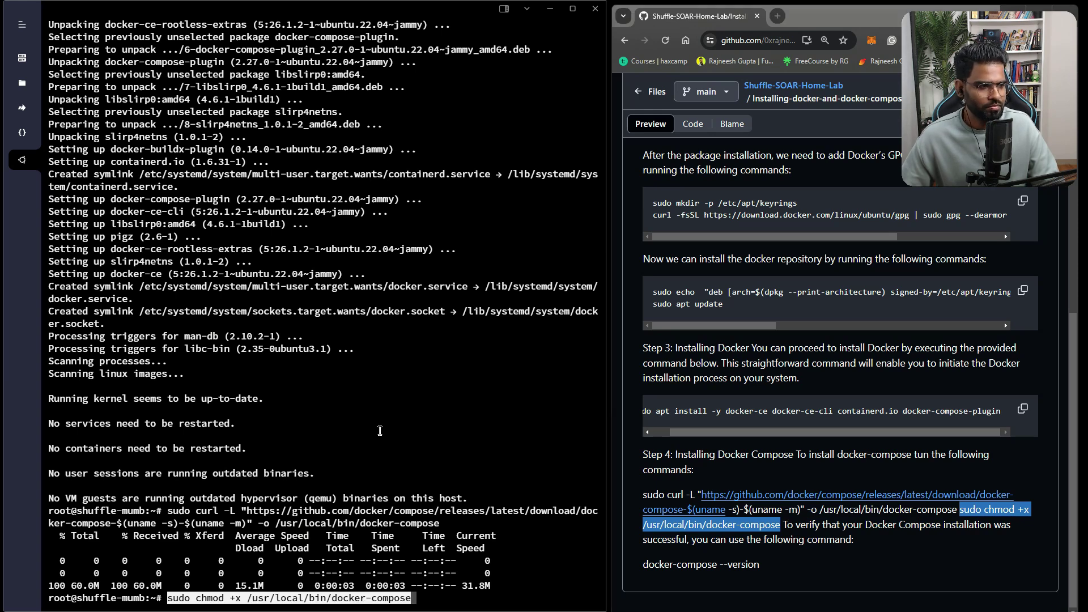
pyautogui.press('Return')
# Check the Docker Compose installation by running docker-compose --version from the guide.
pyautogui.click(877, 548)
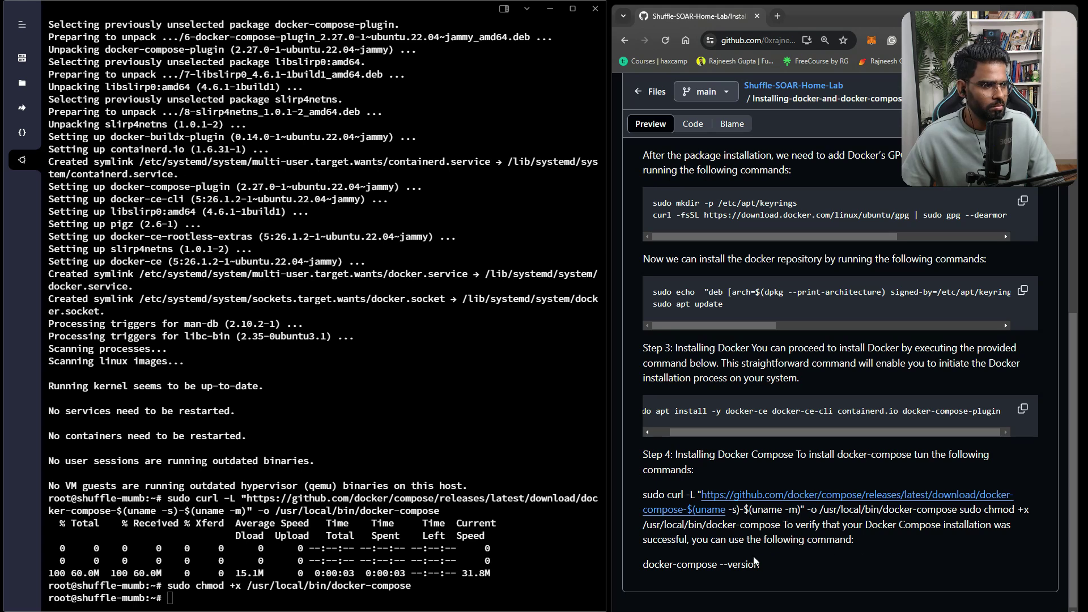
pyautogui.moveTo(761, 564); pyautogui.dragTo(636, 568)
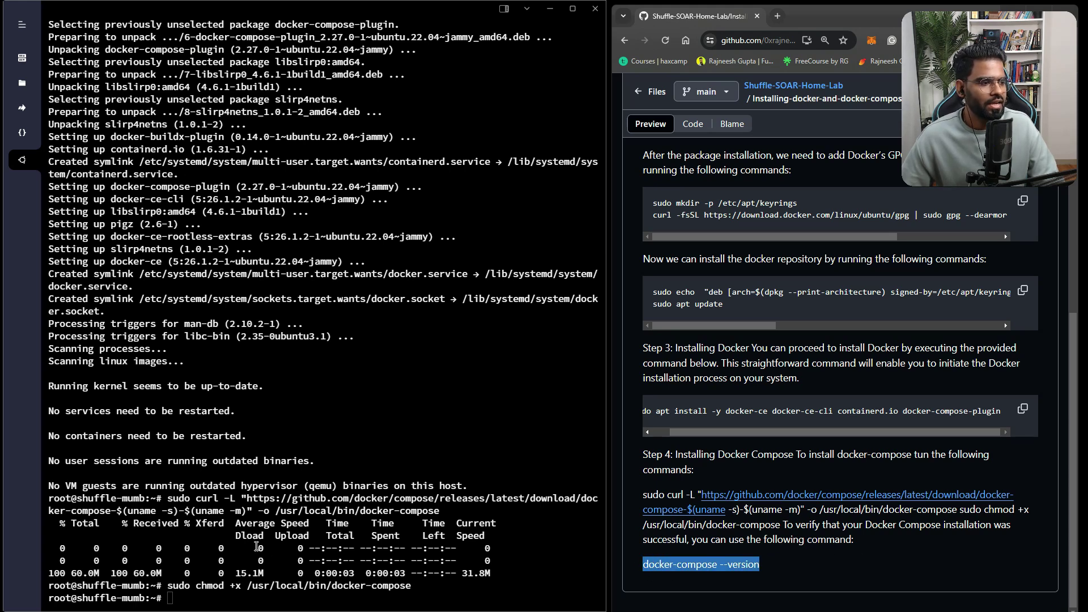
pyautogui.hotkey('ctrl', 'c')
pyautogui.click(328, 439)
pyautogui.hotkey('ctrl', 'v')
pyautogui.press('Return')
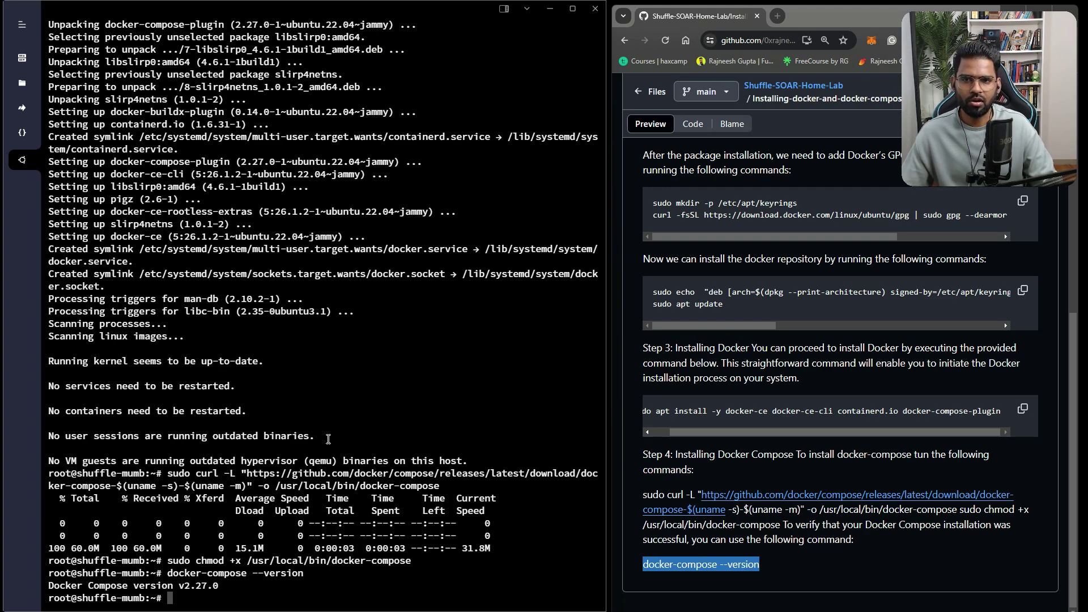
# Return to the Shuffle-SOAR-Home-Lab repository's file list and open the Installing Shuffle SOAR.md guide.
pyautogui.scroll(10, 739, 225)
pyautogui.click(625, 40)
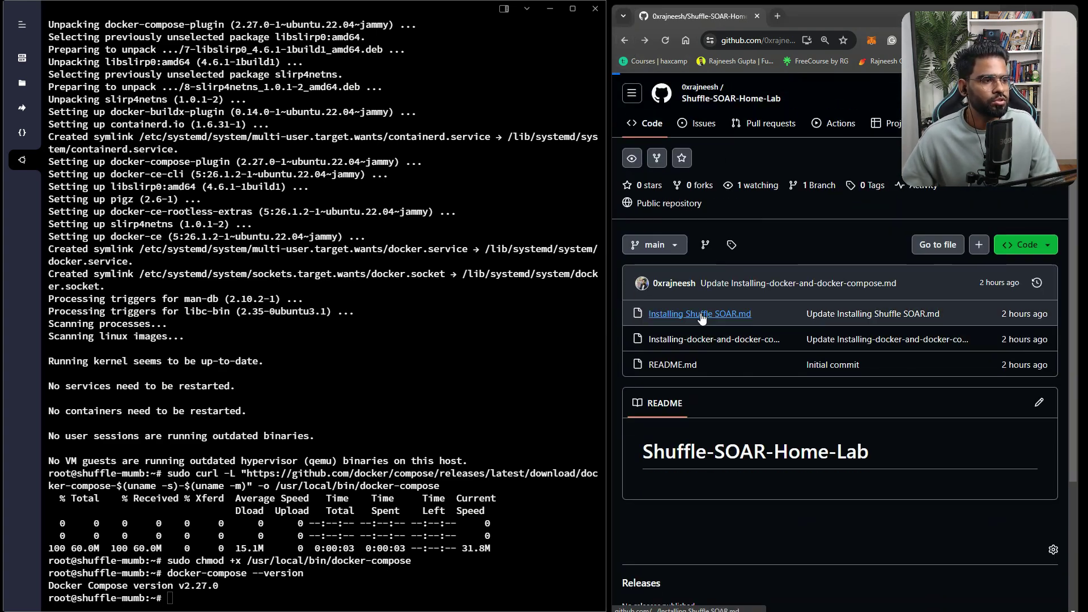
pyautogui.click(700, 315)
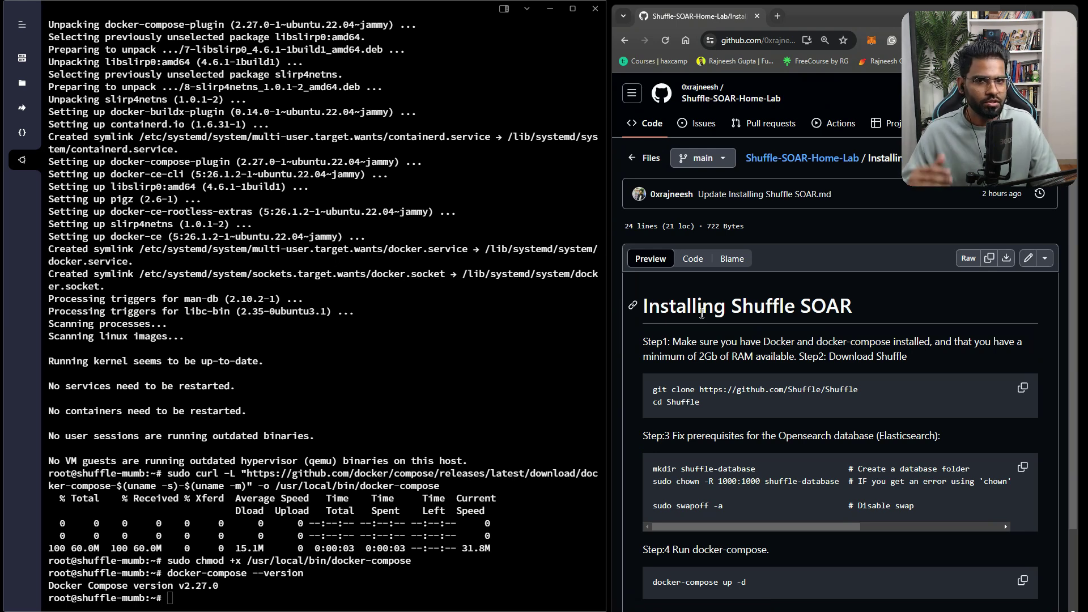
pyautogui.scroll(-1, 819, 365)
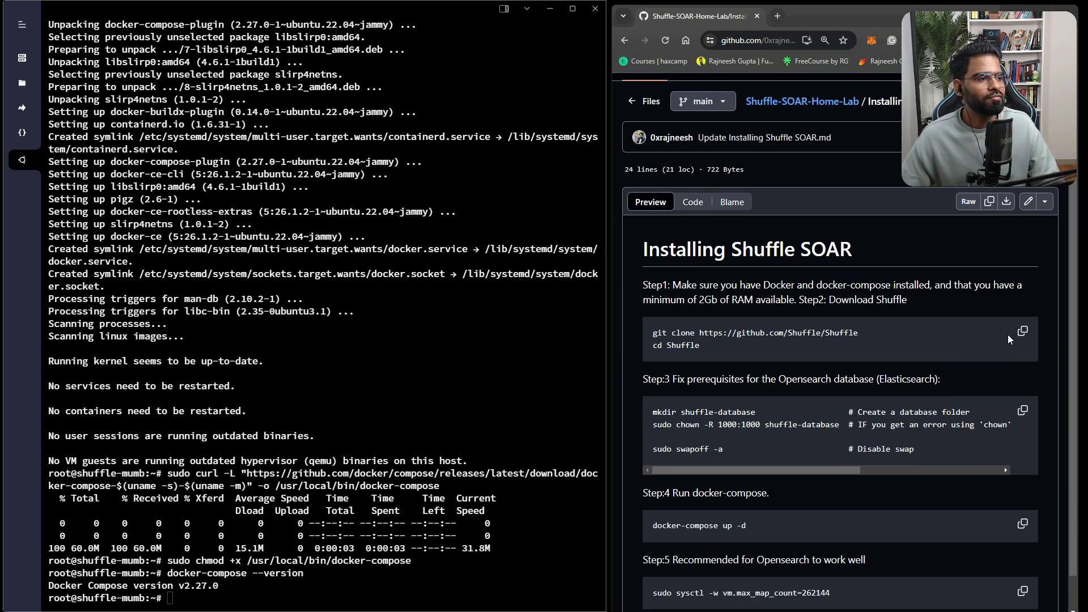
pyautogui.click(1022, 331)
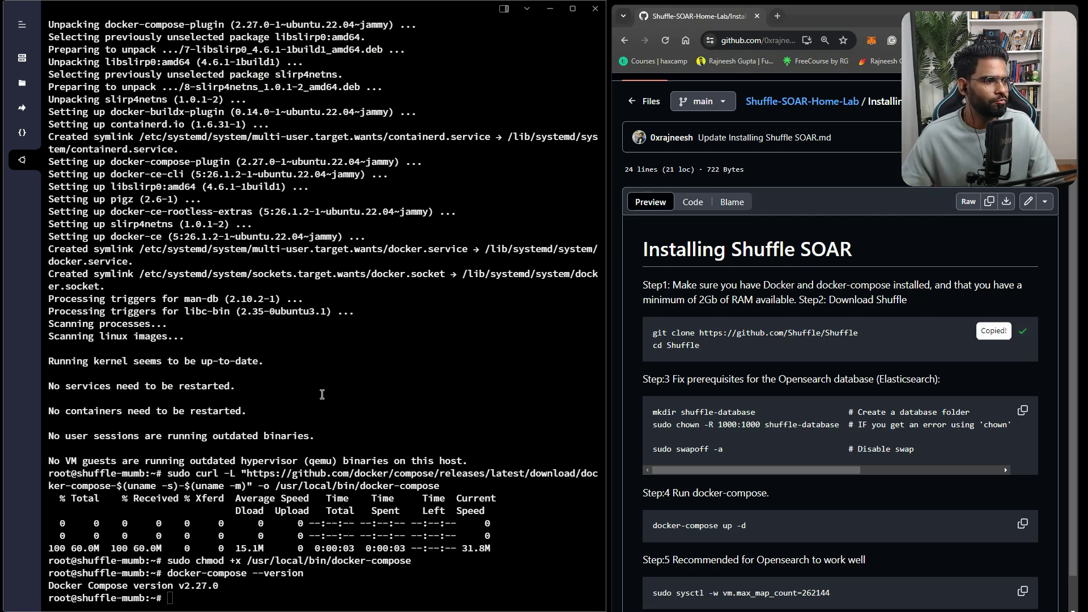
pyautogui.hotkey('ctrl', 'shift', 'v')
pyautogui.press('Return')
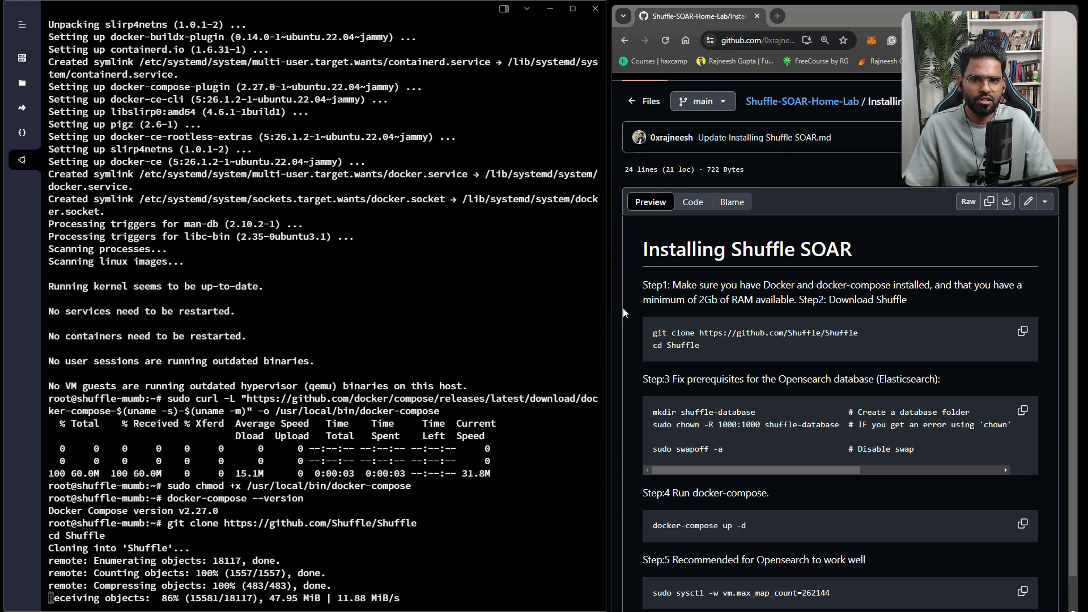
# Create the database folder by running only the mkdir shuffle-database command from Step 3 of the guide.
pyautogui.moveTo(706, 359); pyautogui.dragTo(685, 346)
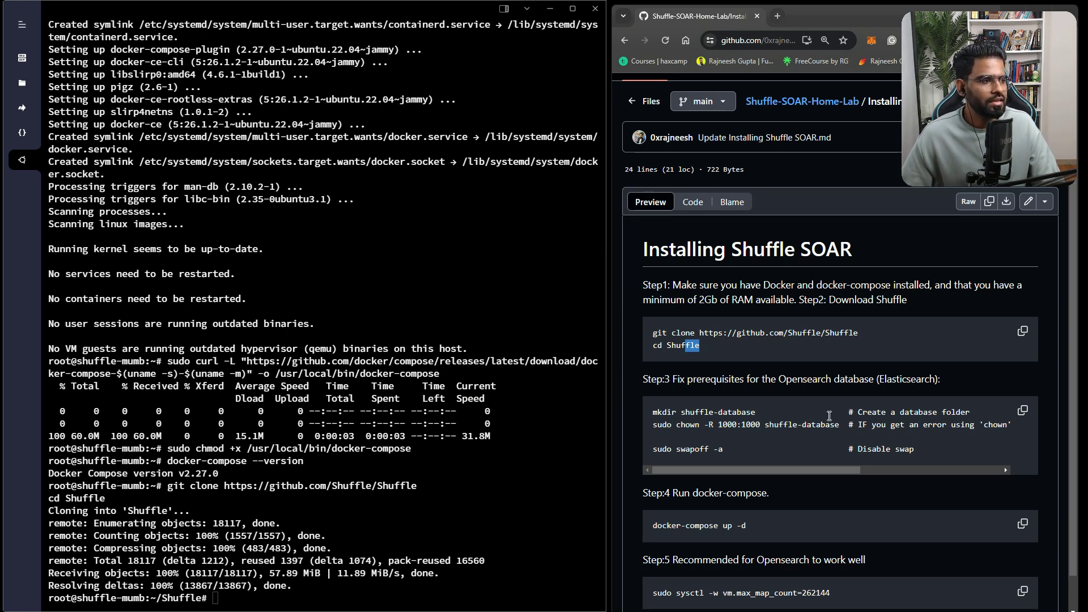
pyautogui.moveTo(763, 408); pyautogui.dragTo(640, 407)
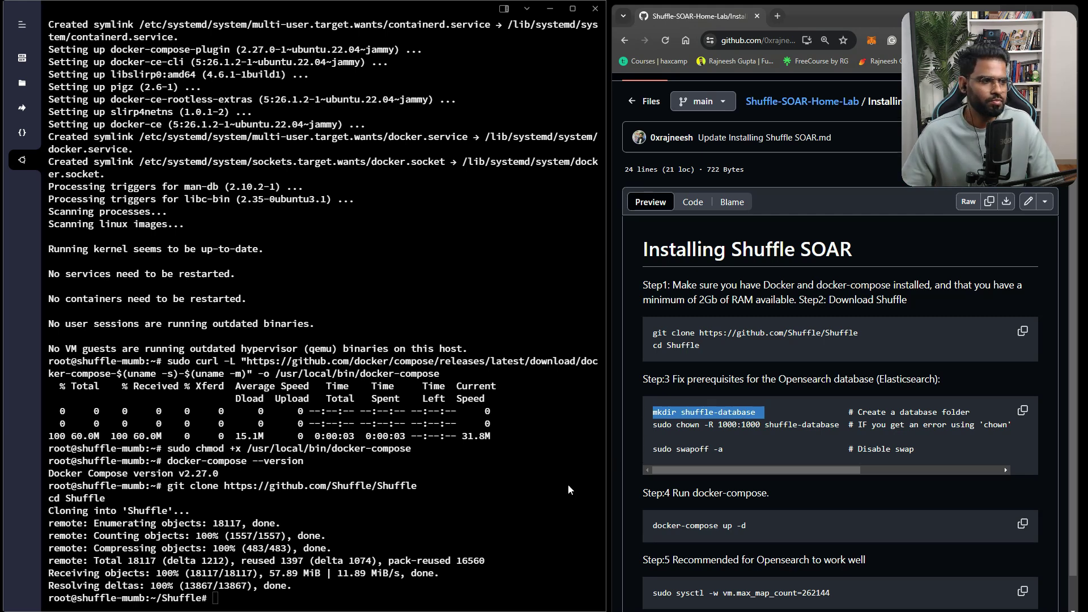
pyautogui.click(433, 508)
pyautogui.hotkey('ctrl', 'v')
pyautogui.press('Return')
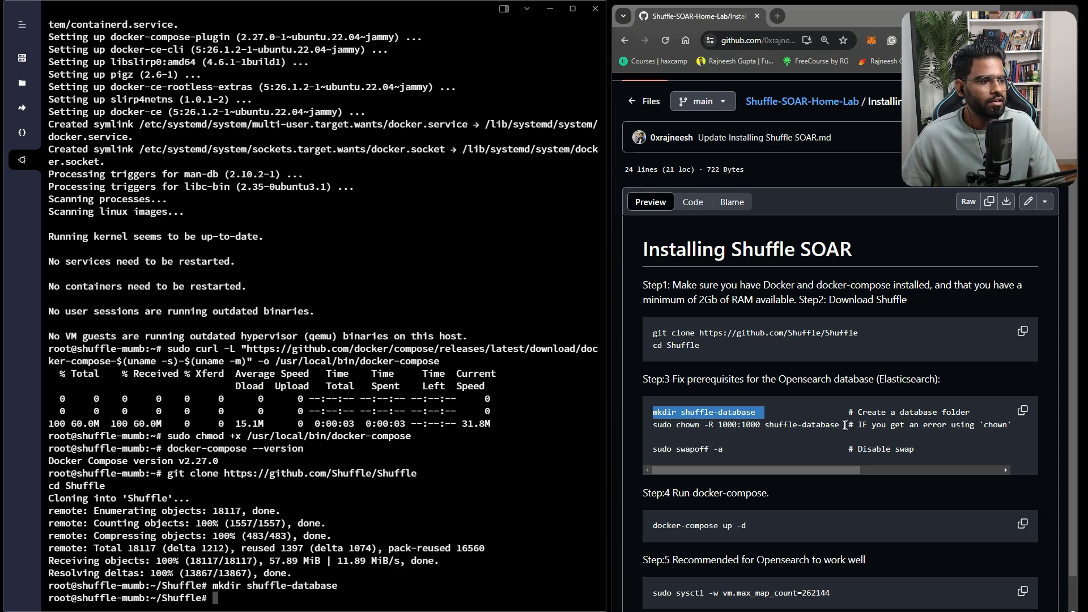
# Change the database folder's ownership by running the guide's sudo chown -R 1000:1000 shuffle-database command.
pyautogui.moveTo(841, 425); pyautogui.dragTo(646, 428)
pyautogui.hotkey('ctrl', 'c')
pyautogui.click(413, 517)
pyautogui.hotkey('ctrl', 'v')
pyautogui.press('Return')
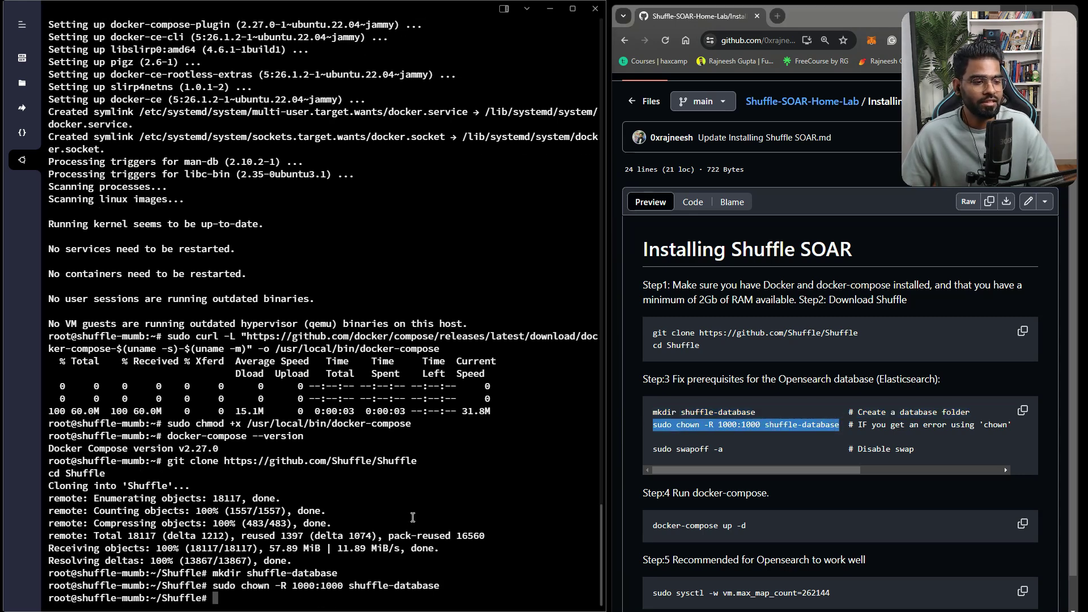
# Disable swap by running the guide's sudo swapoff -a command, correcting the incompletely copied text before executing it.
pyautogui.moveTo(733, 449); pyautogui.dragTo(658, 448)
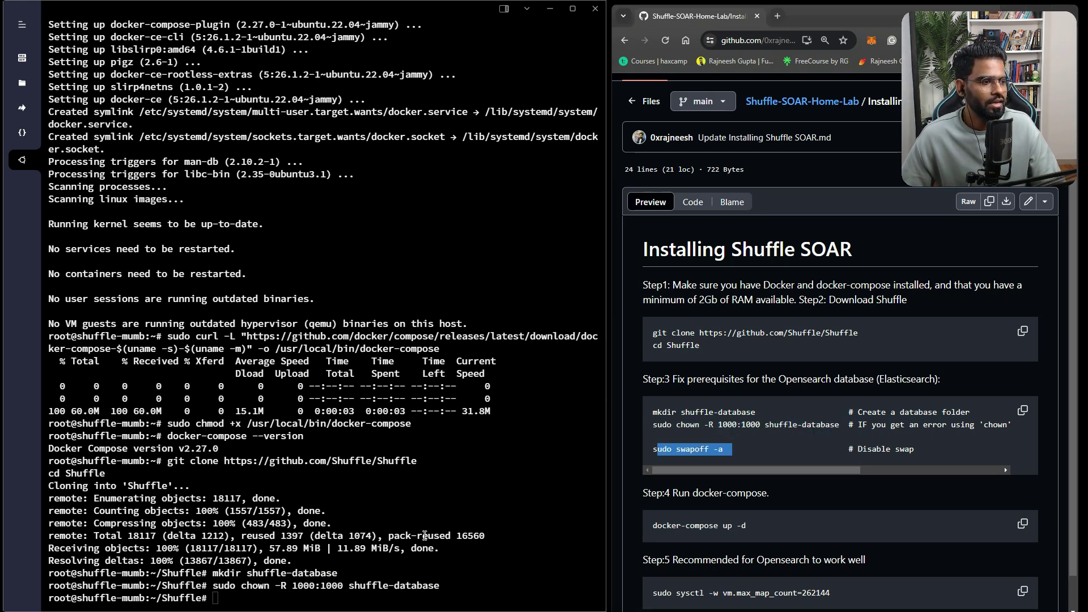
pyautogui.hotkey('ctrl', 'c')
pyautogui.click(413, 514)
pyautogui.hotkey('ctrl', 'v')
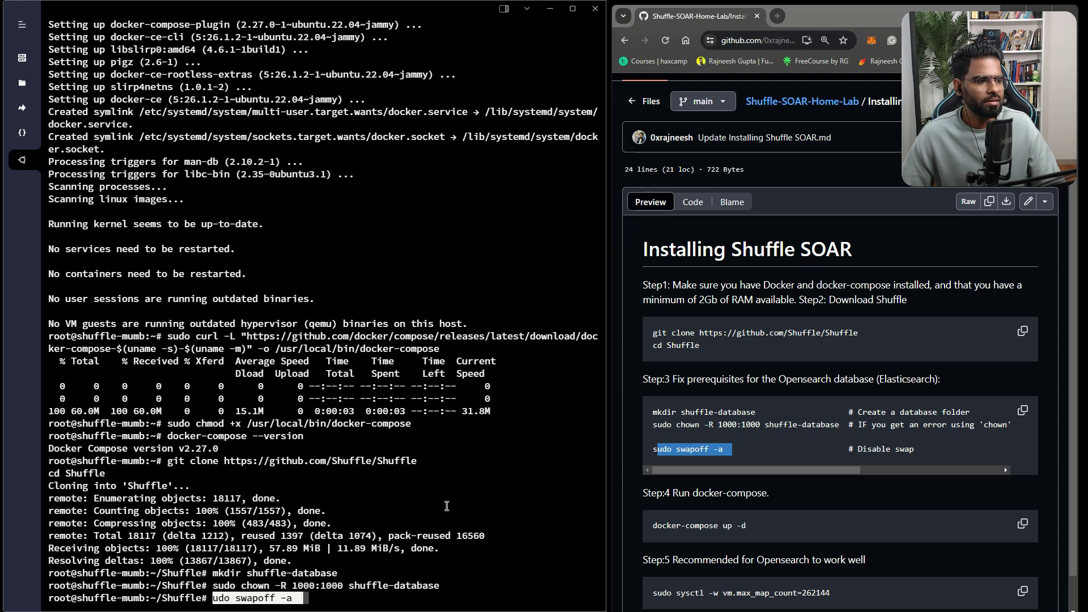
pyautogui.press('Left')
pyautogui.press('Left')
pyautogui.press('Left')
pyautogui.press('Left')
pyautogui.press('Left')
pyautogui.press('Left')
pyautogui.press('Left')
pyautogui.press('Left')
pyautogui.press('Left')
pyautogui.press('Left')
pyautogui.press('Left')
pyautogui.press('Home')
pyautogui.write('s')
pyautogui.press('Return')
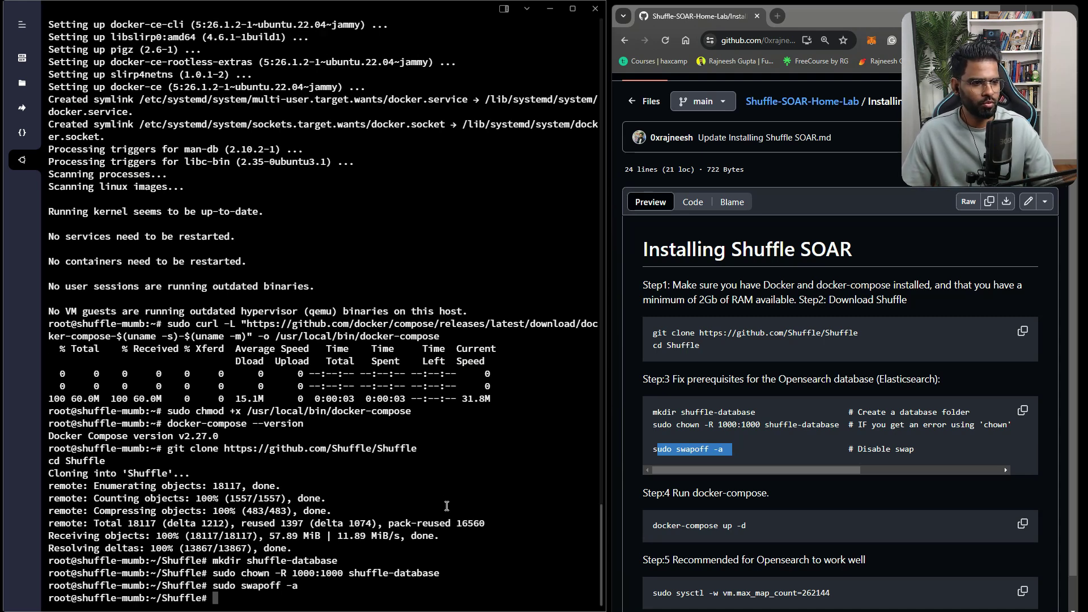
# List the contents of the Shuffle directory with ls and locate the docker-compose.yml file.
pyautogui.scroll(-1, 941, 505)
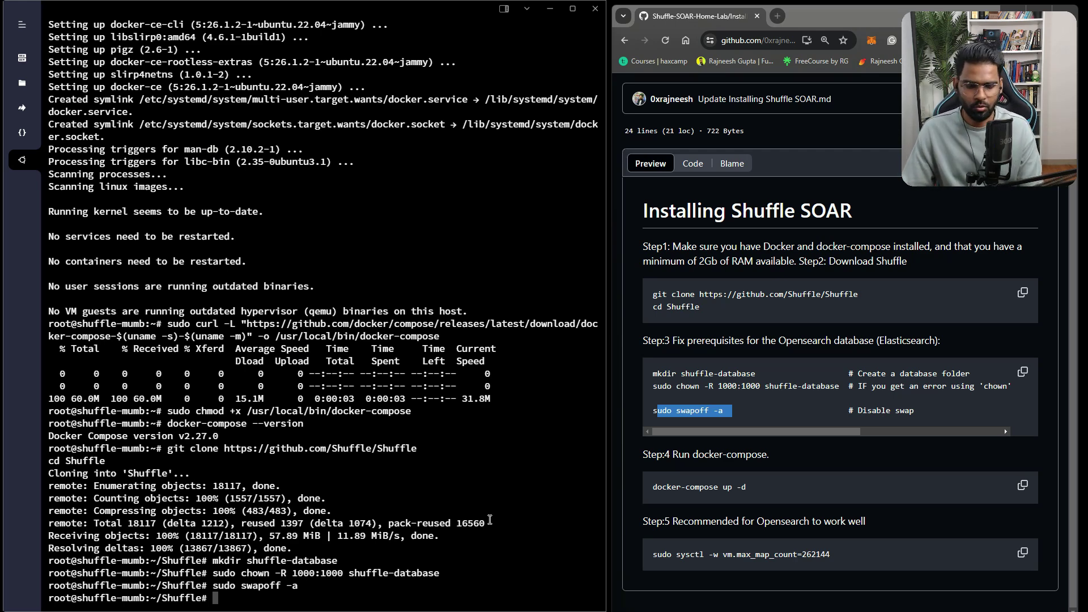
pyautogui.write('ls')
pyautogui.press('Return')
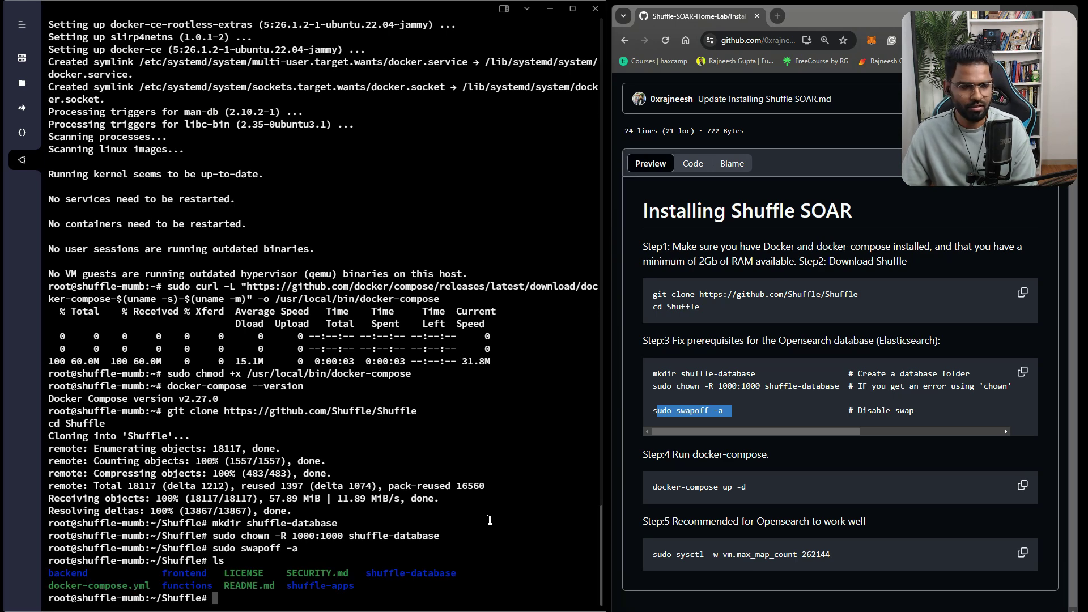
pyautogui.moveTo(151, 584); pyautogui.dragTo(49, 586)
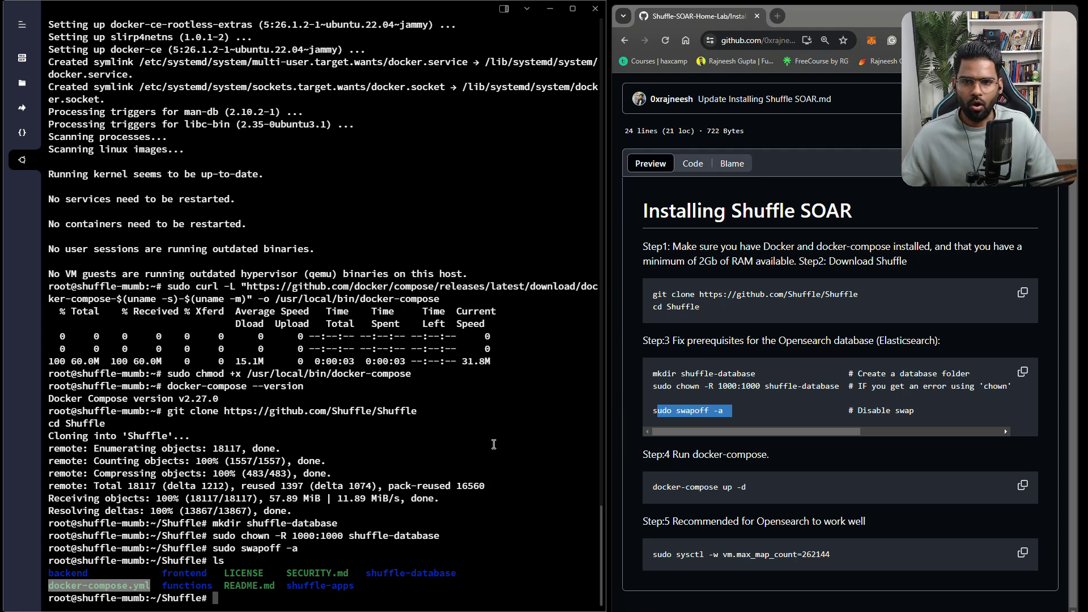
pyautogui.hotkey('ctrl', 'c')
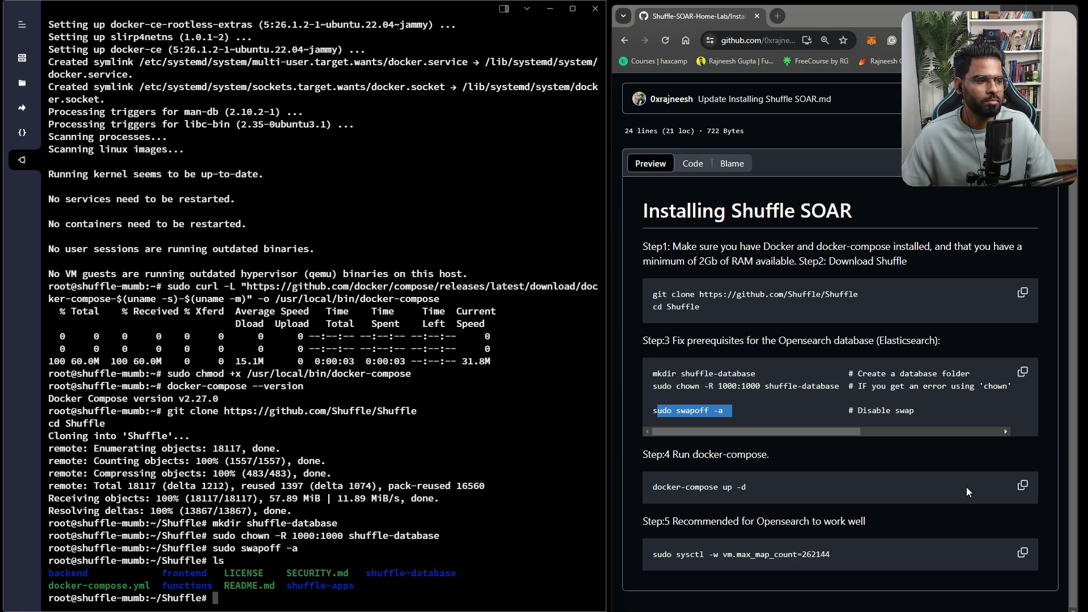
# Copy the Step 4 command docker-compose up -d from the guide and run it to start the Shuffle containers.
pyautogui.click(1022, 486)
pyautogui.click(399, 459)
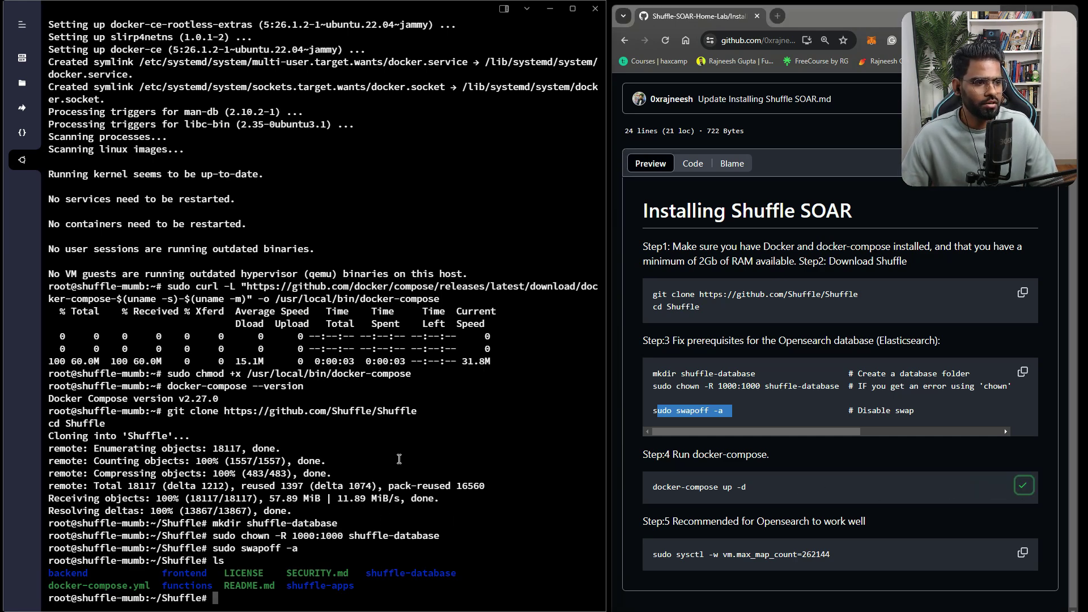
pyautogui.hotkey('ctrl', 'v')
pyautogui.press('End')
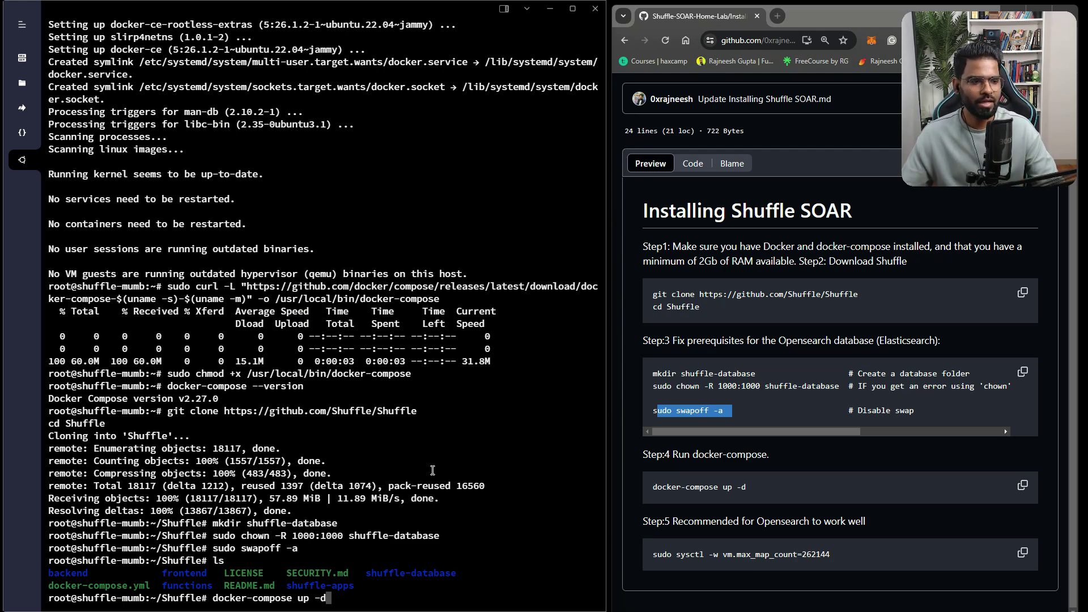
pyautogui.press('Return')
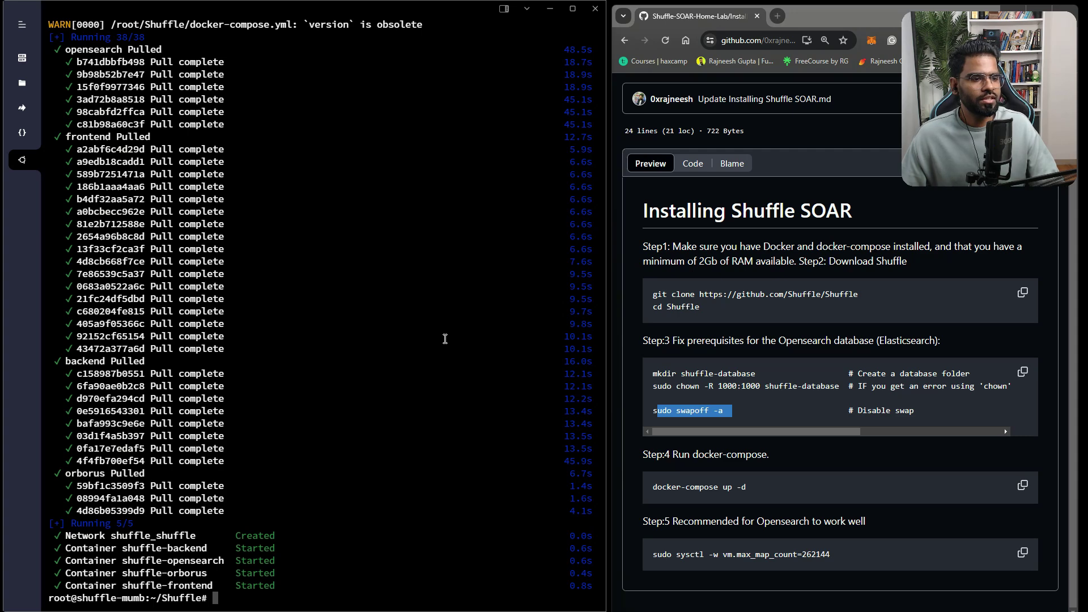
# Run ifconfig and copy the server's IP address from the eth0 interface entry.
pyautogui.write('ifconfig')
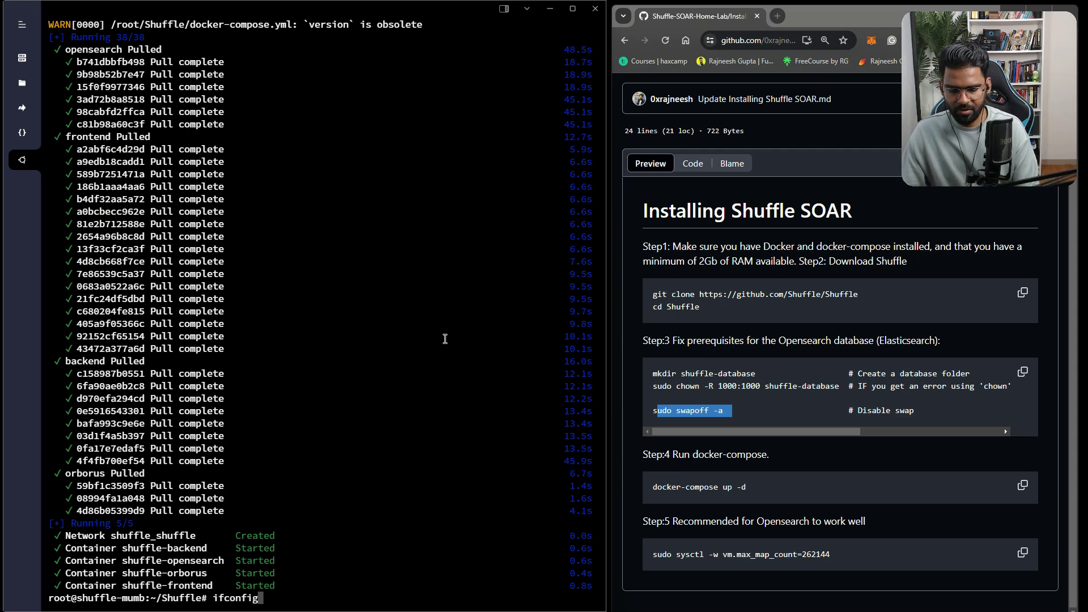
pyautogui.press('Return')
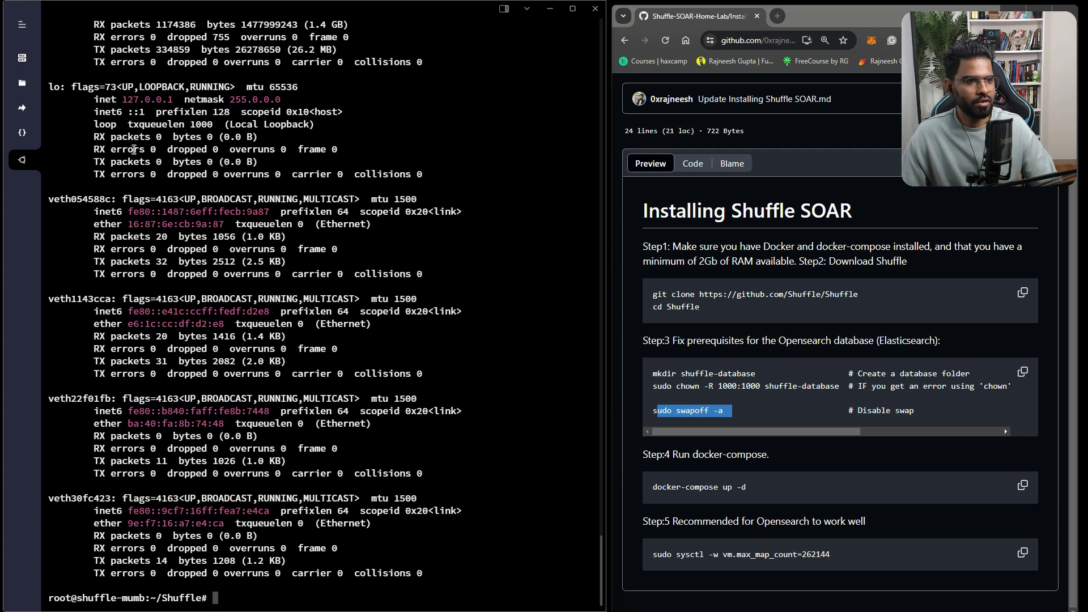
pyautogui.scroll(6, 134, 149)
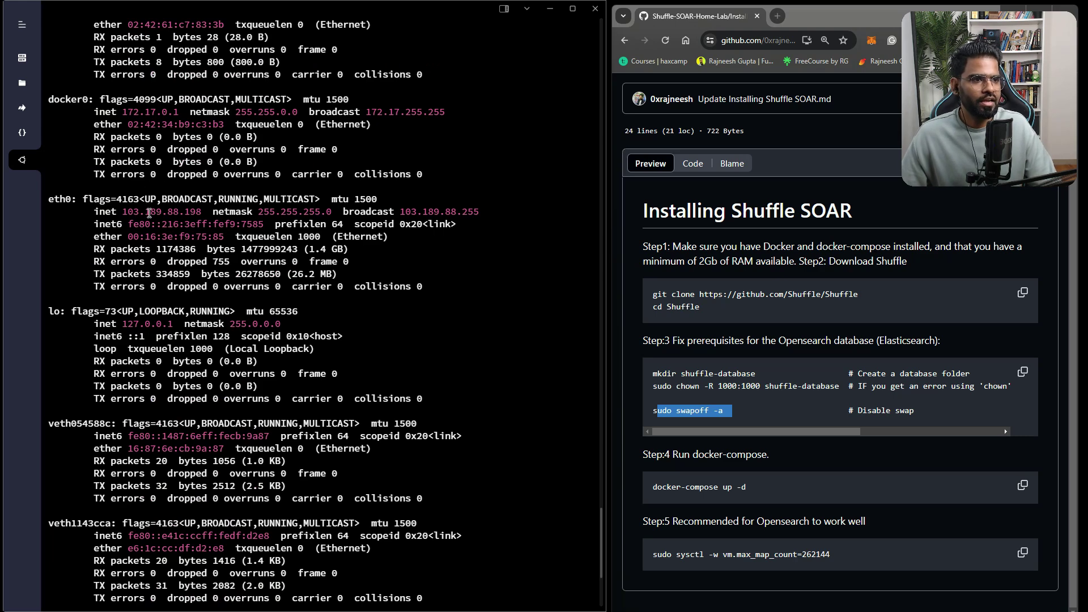
pyautogui.doubleClick(164, 213)
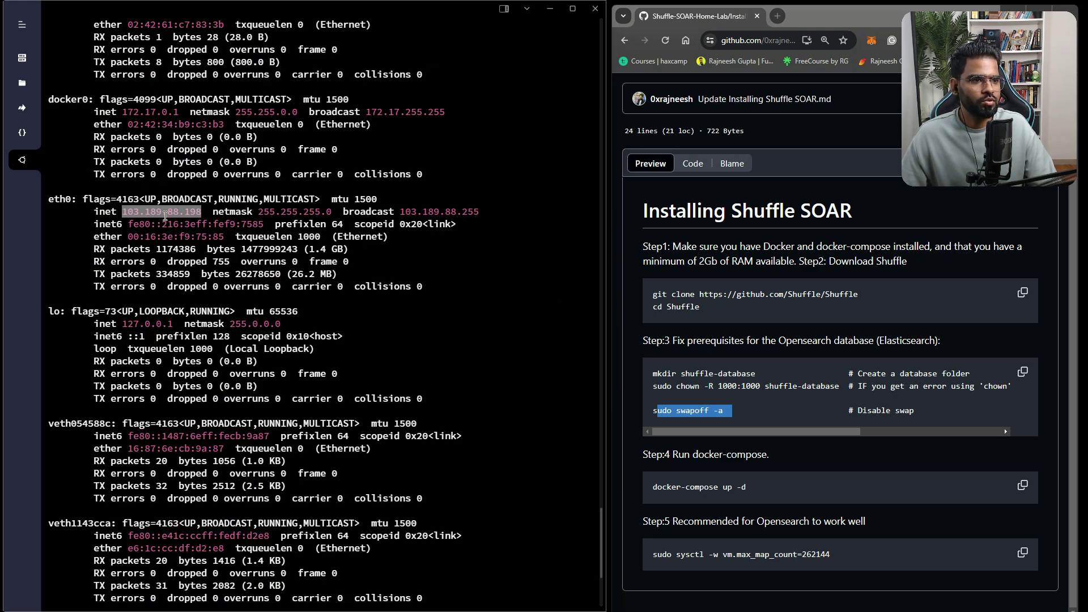
pyautogui.click(776, 16)
pyautogui.write('http')
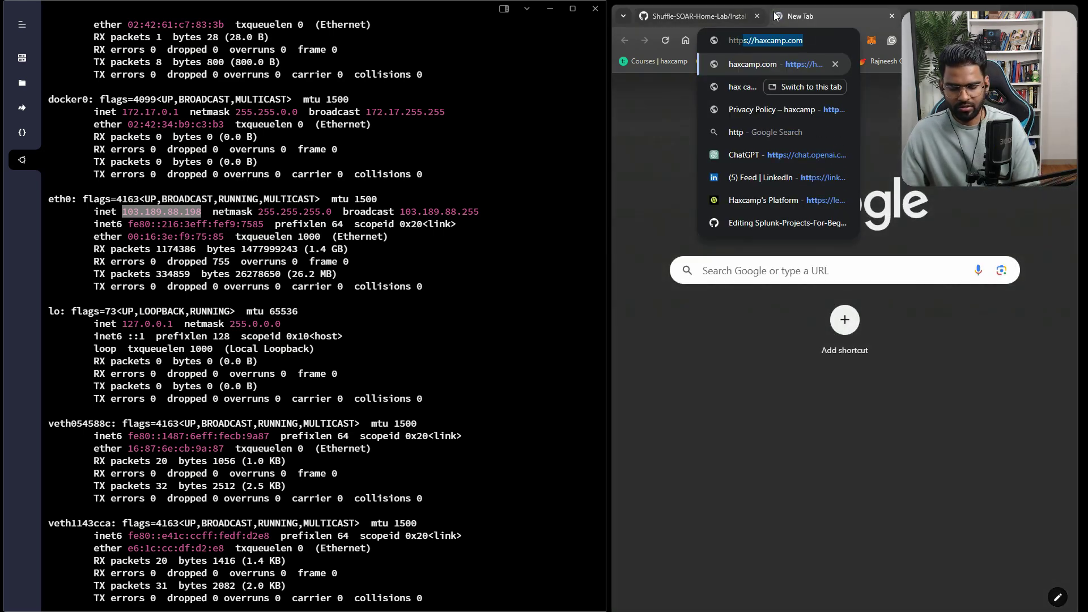
pyautogui.write('s:')
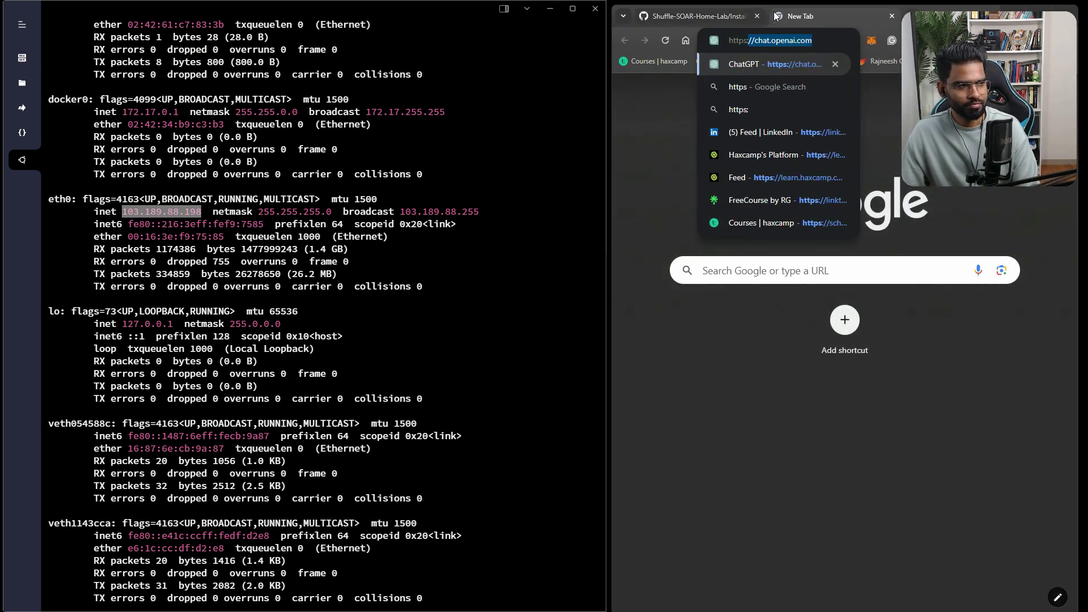
pyautogui.press('BackSpace')
pyautogui.press('BackSpace')
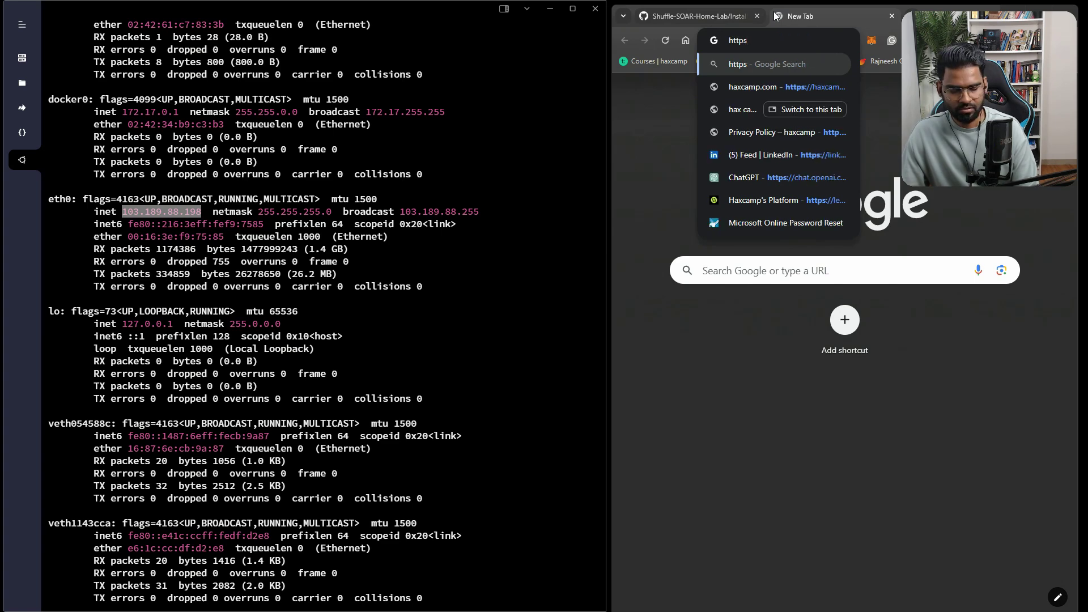
pyautogui.press('BackSpace')
pyautogui.write('://')
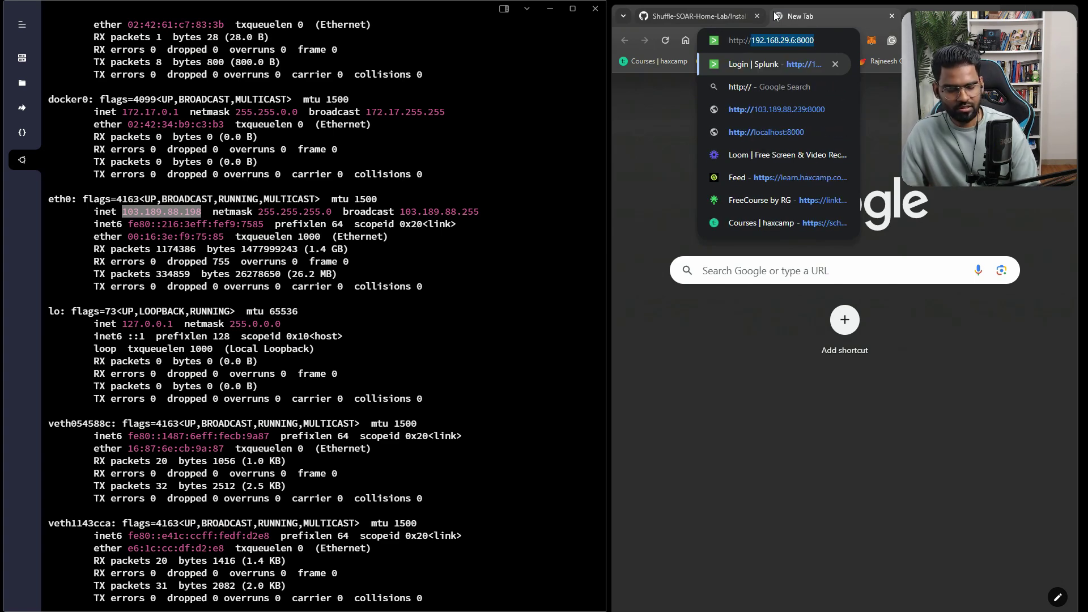
pyautogui.hotkey('ctrl', 'v')
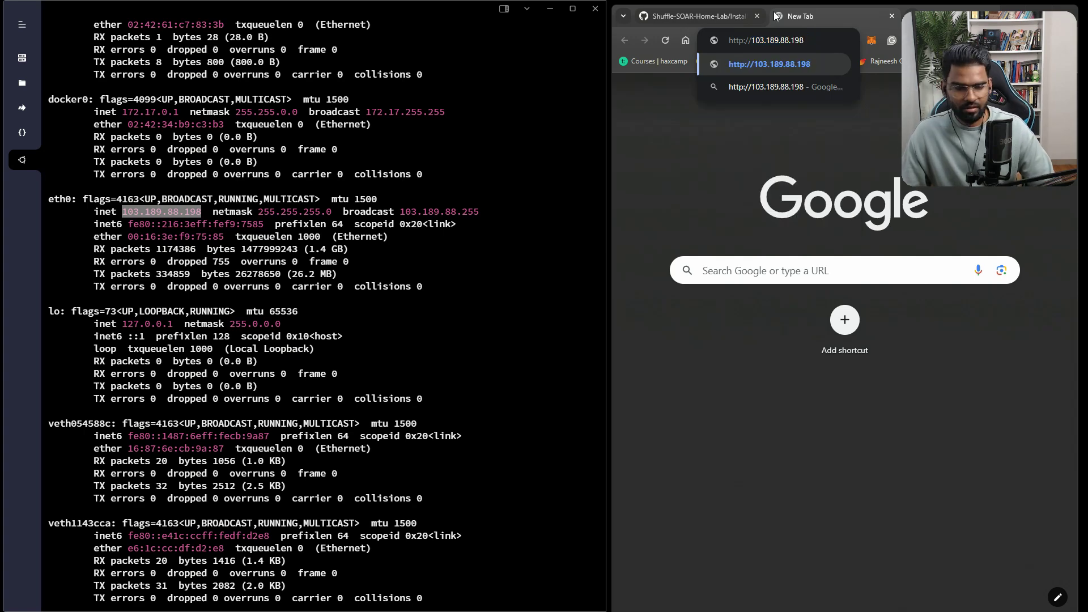
pyautogui.write(':3000')
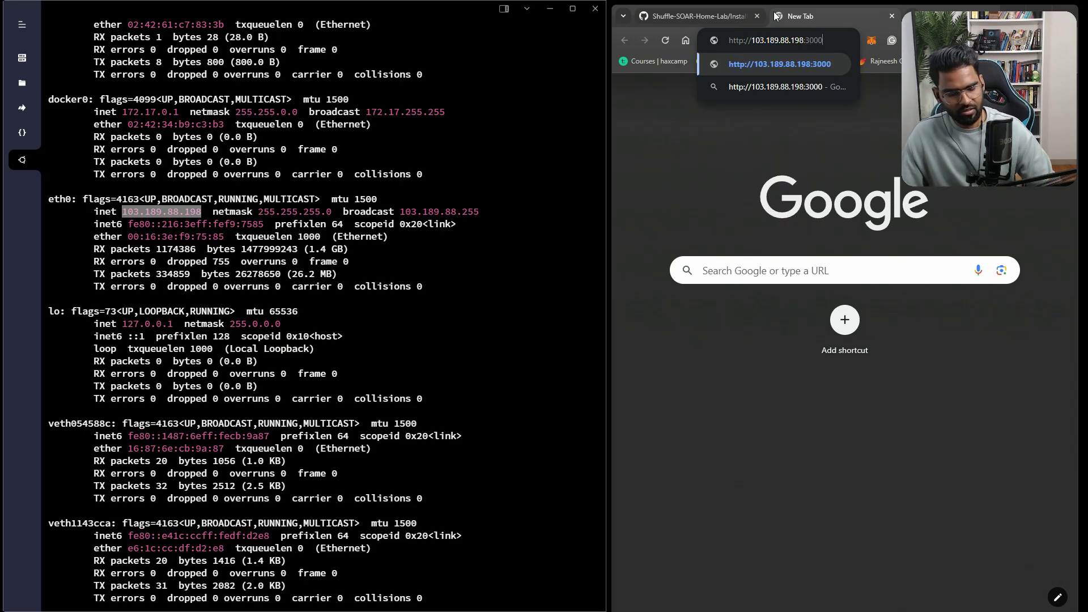
pyautogui.press('BackSpace')
pyautogui.write('1')
pyautogui.press('Return')
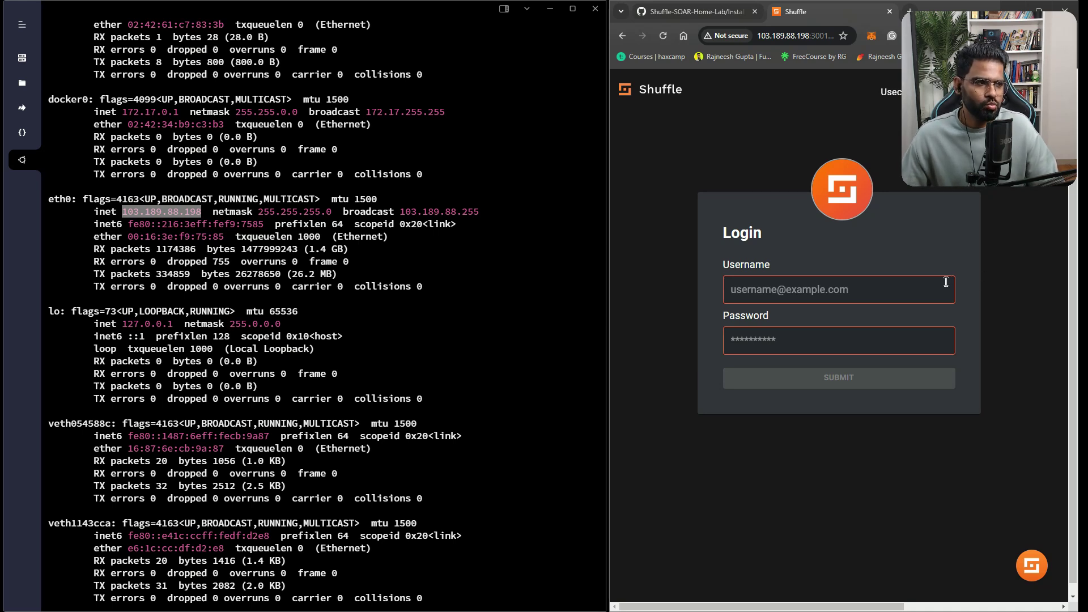
# Log in to Shuffle with the username admin and the account password.
pyautogui.click(903, 293)
pyautogui.write('admin')
pyautogui.press('Tab')
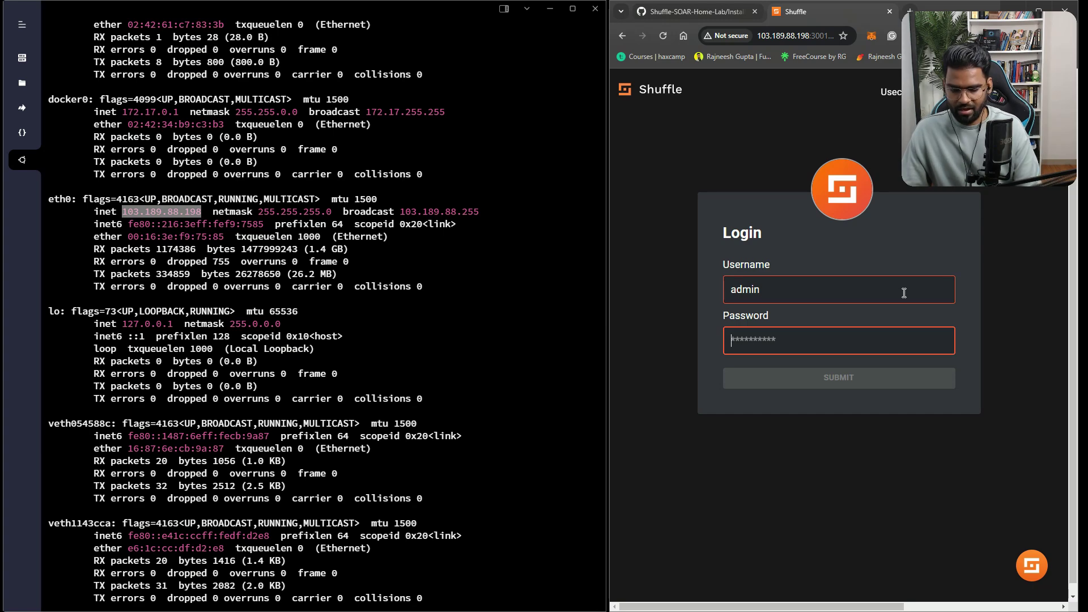
pyautogui.write('******')
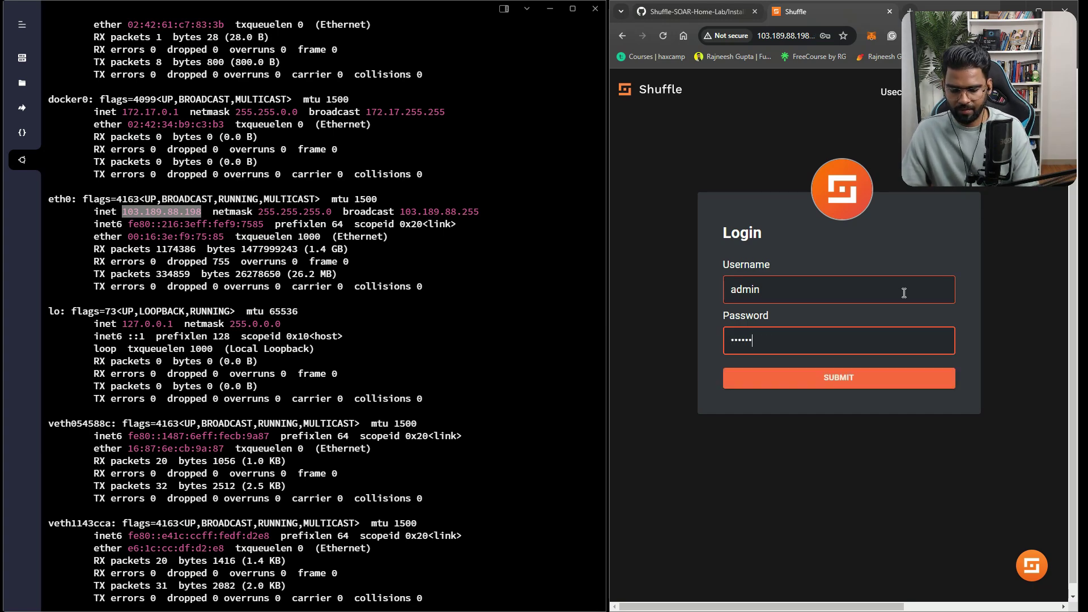
pyautogui.press('Return')
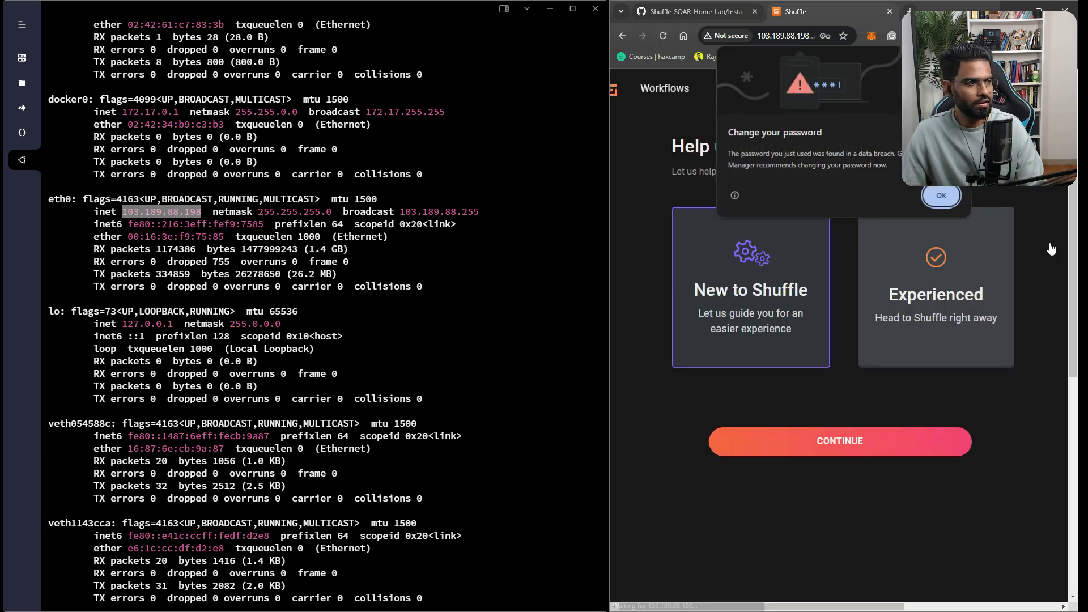
# Dismiss the browser's change-password notice and widen the browser window over the terminal.
pyautogui.click(940, 195)
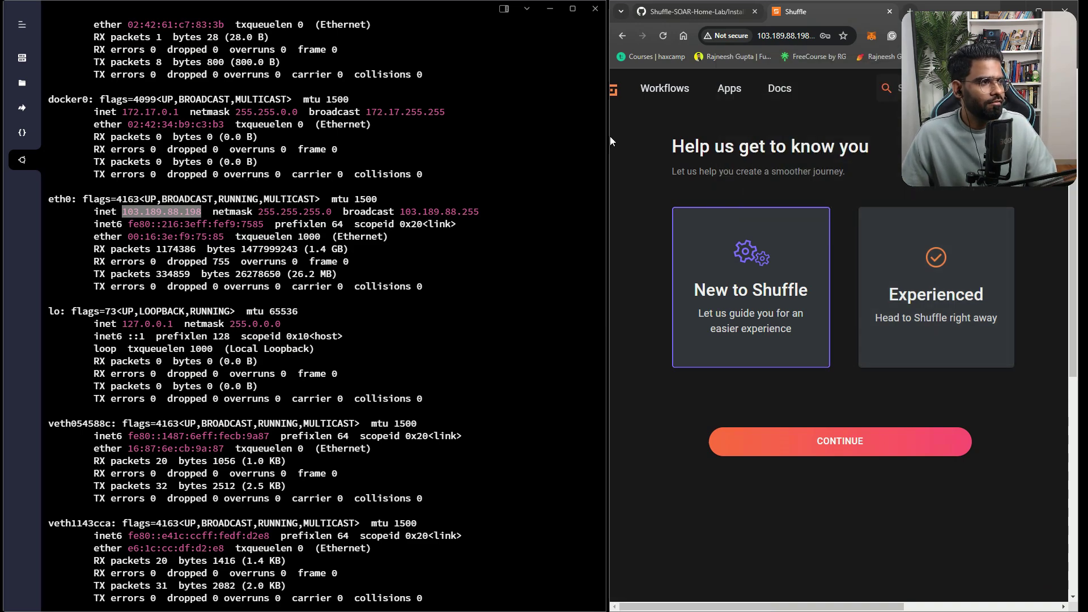
pyautogui.moveTo(610, 140); pyautogui.dragTo(346, 136)
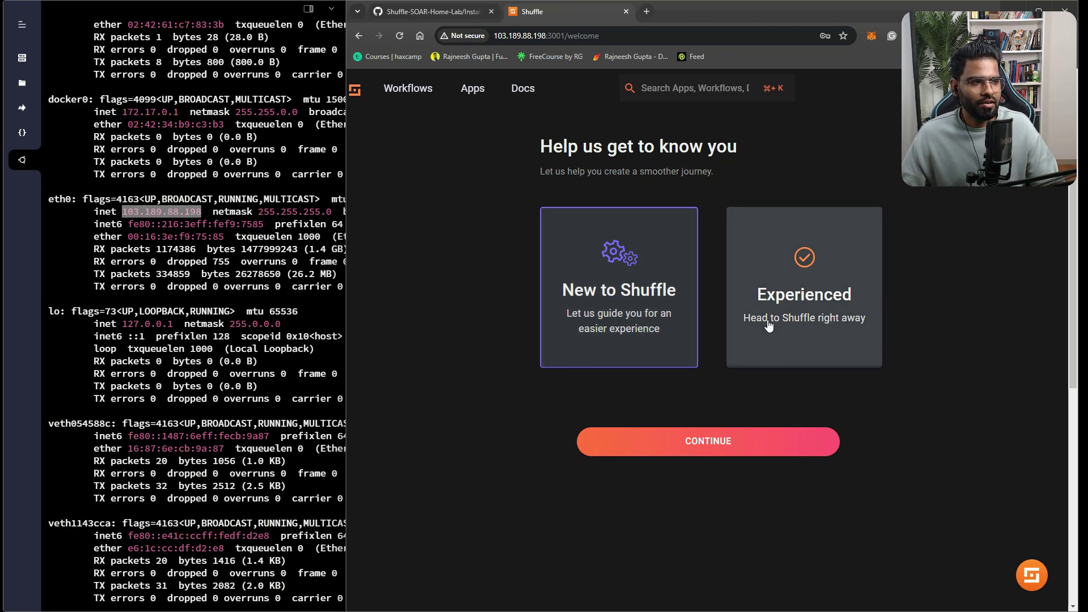
# Choose the New to Shuffle onboarding path and look through the apps offered for Cases.
pyautogui.click(630, 325)
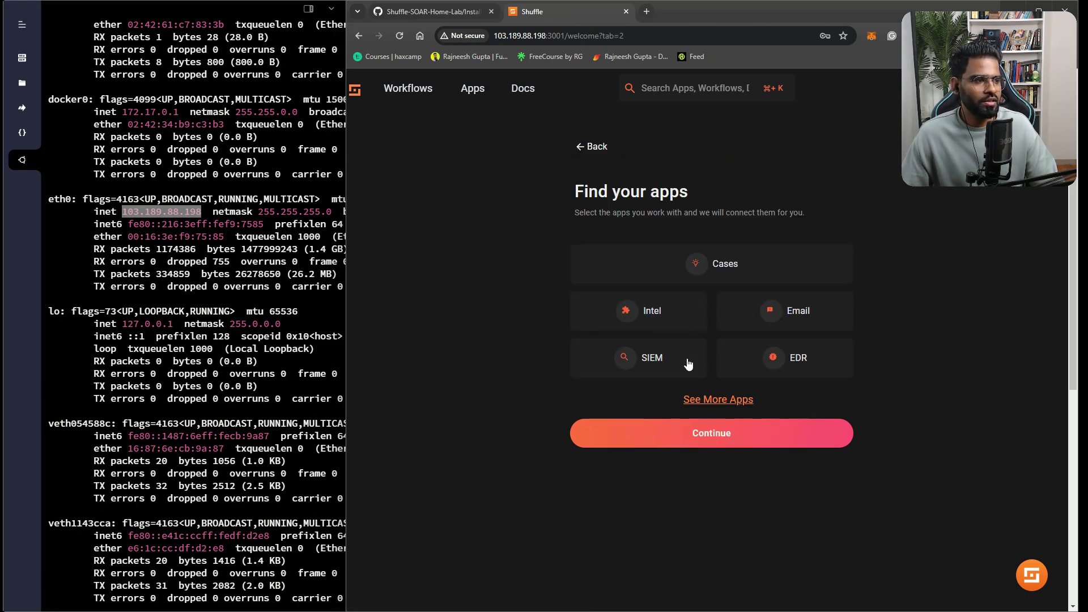
pyautogui.click(724, 275)
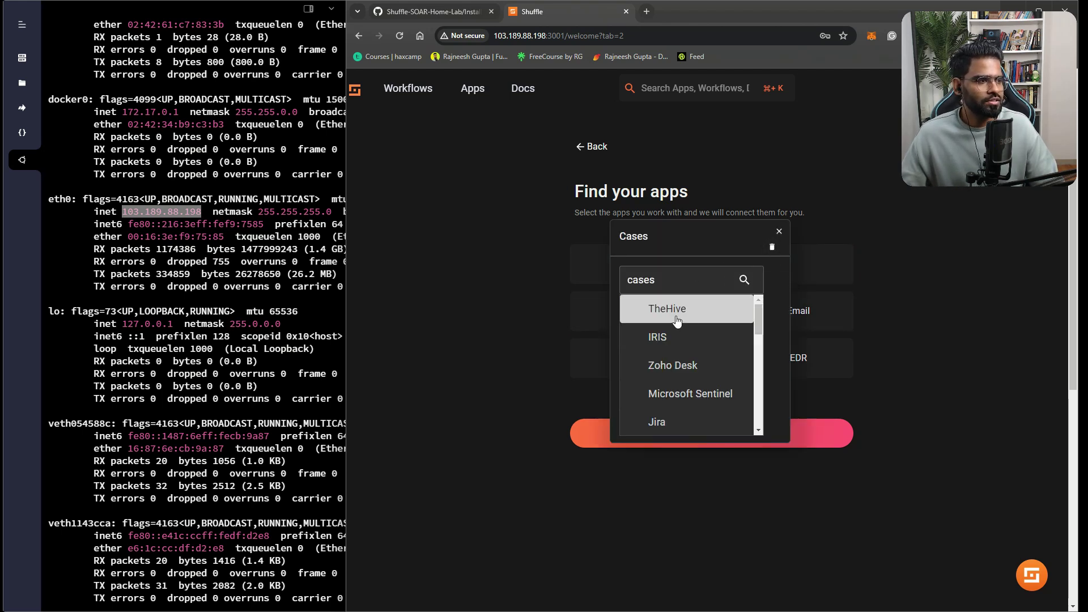
pyautogui.scroll(-5, 688, 398)
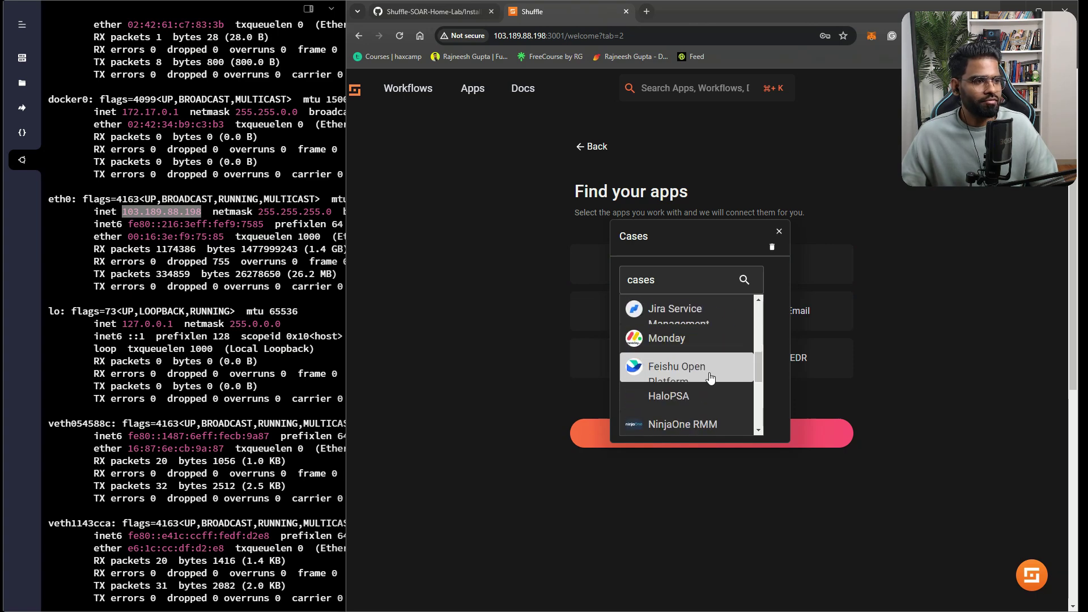
pyautogui.click(778, 234)
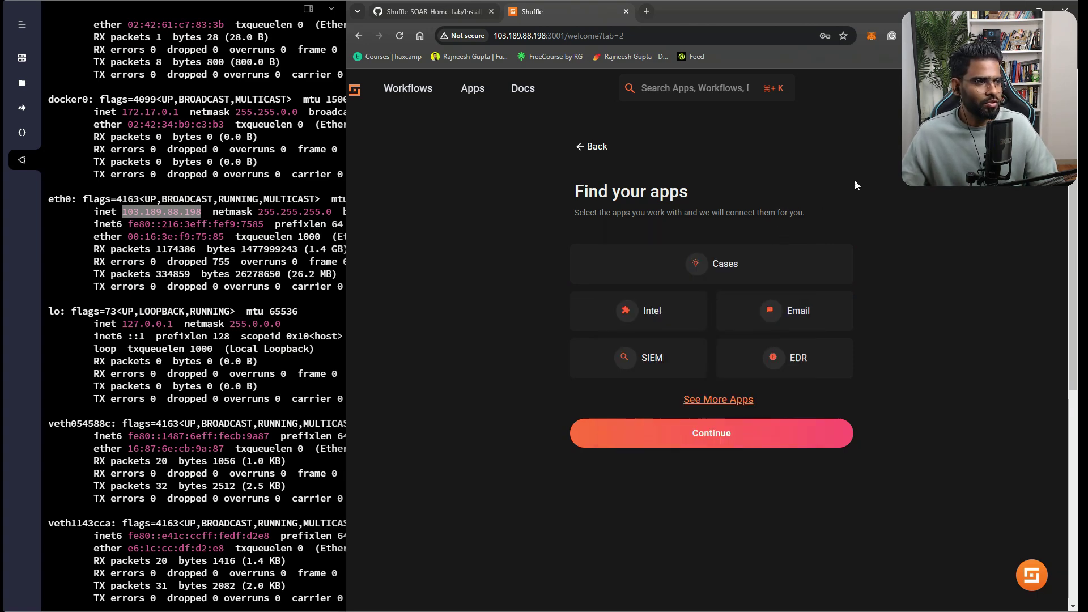
# Look through the apps offered for the SIEM category in the onboarding's app selection.
pyautogui.click(666, 366)
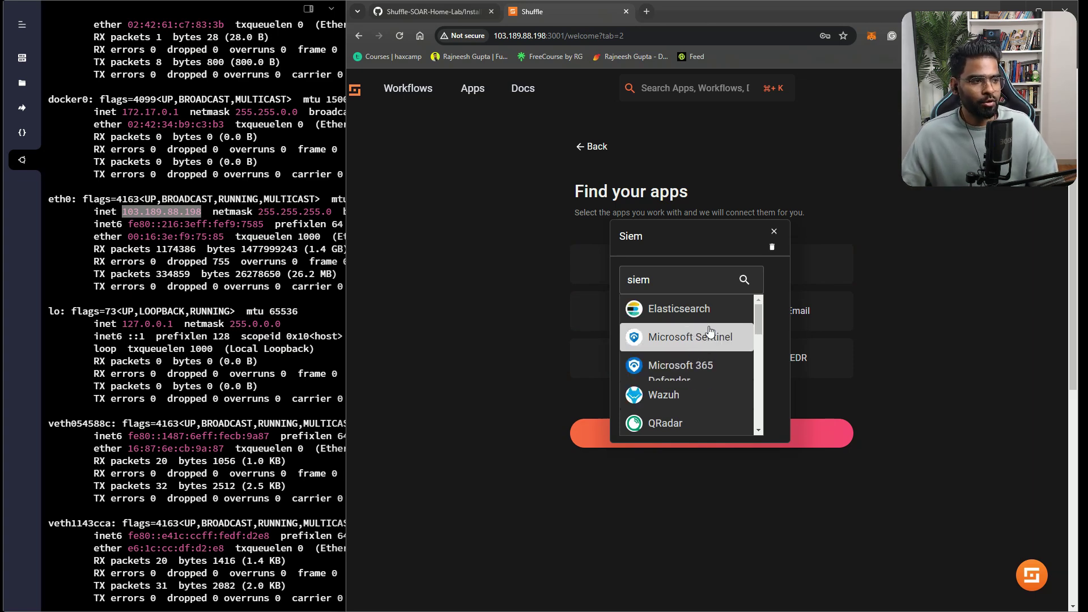
pyautogui.scroll(-1, 710, 335)
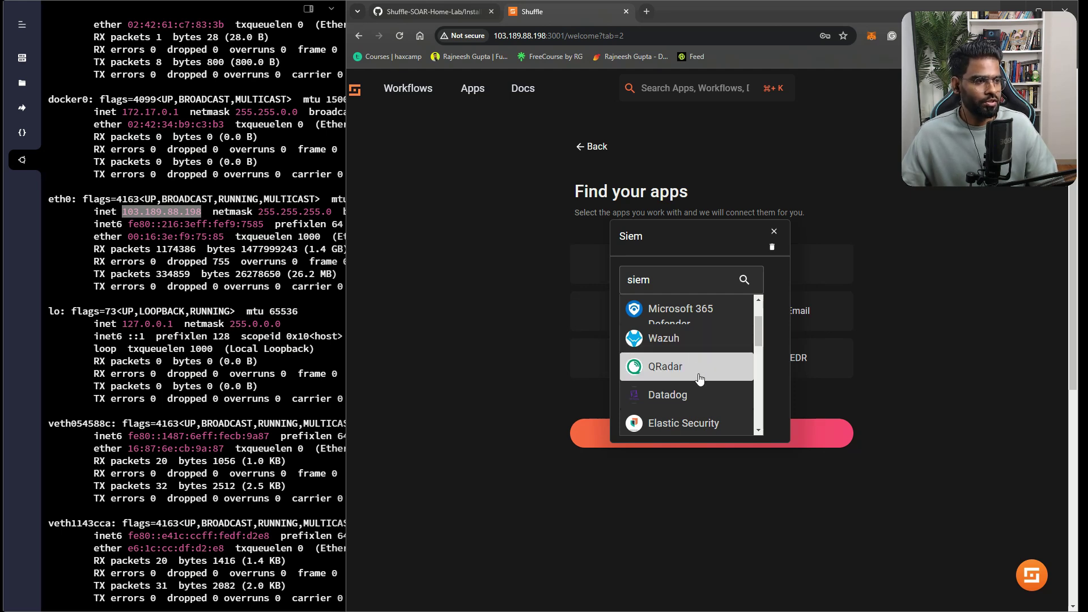
pyautogui.scroll(-1, 698, 379)
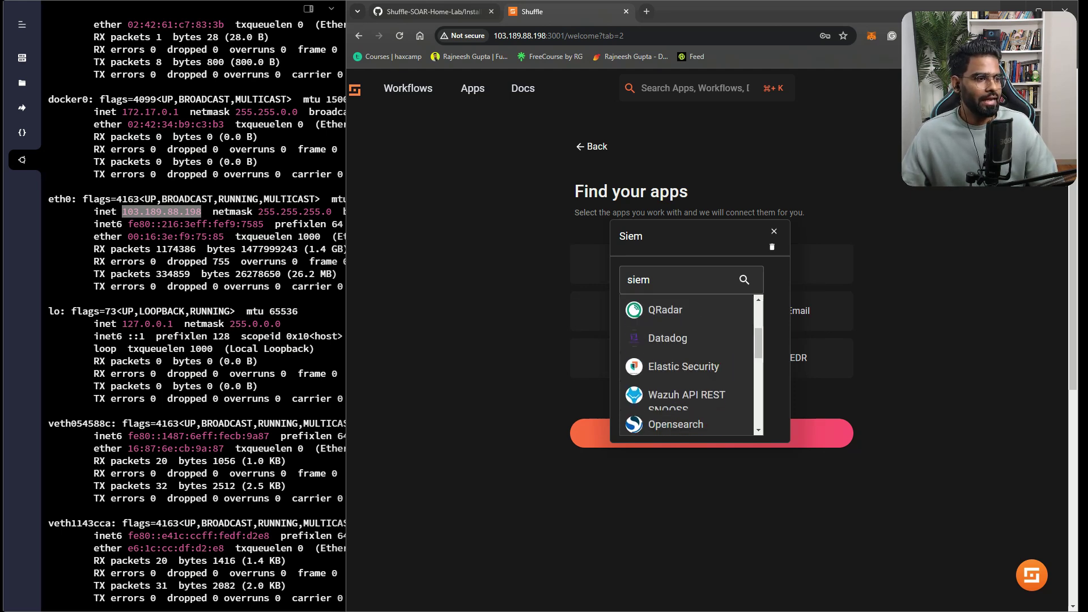
# Open the Apps page, browse the activated apps, and examine the Snort3 app's actions and parameters.
pyautogui.click(470, 93)
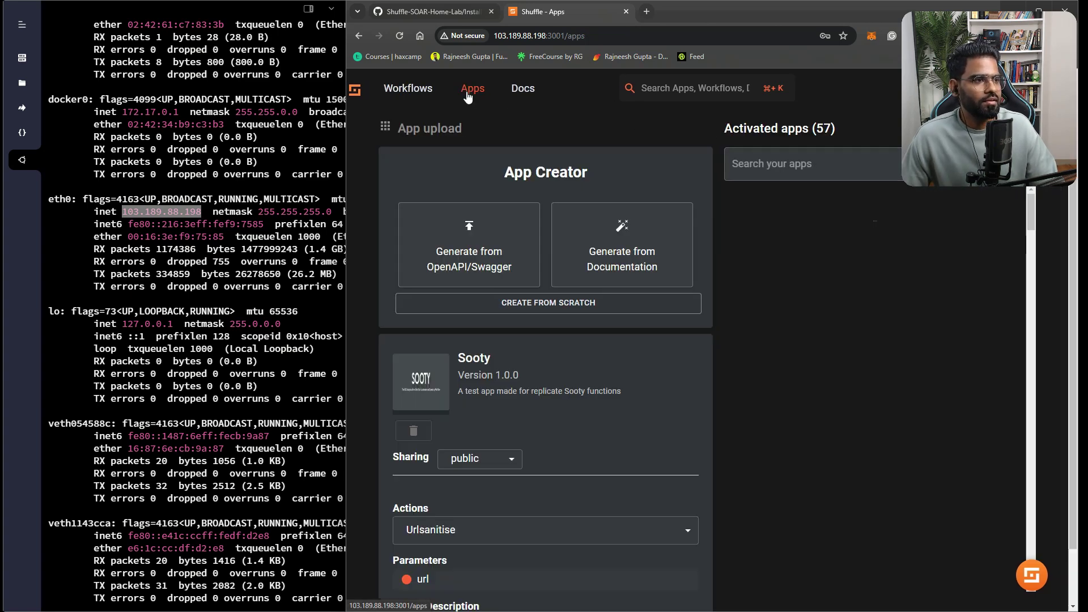
pyautogui.scroll(-1, 811, 238)
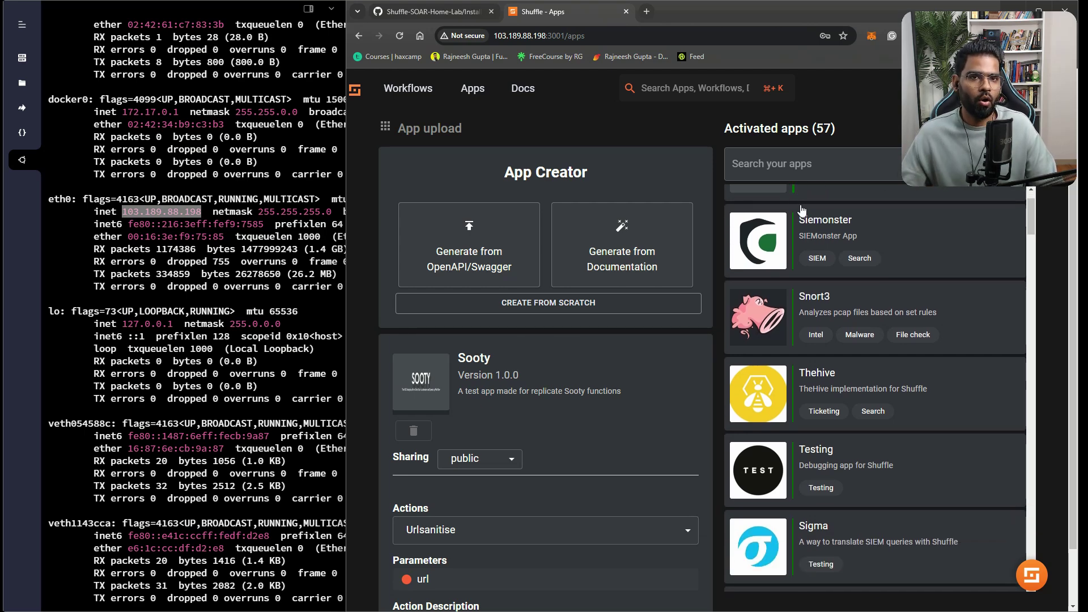
pyautogui.scroll(1, 783, 274)
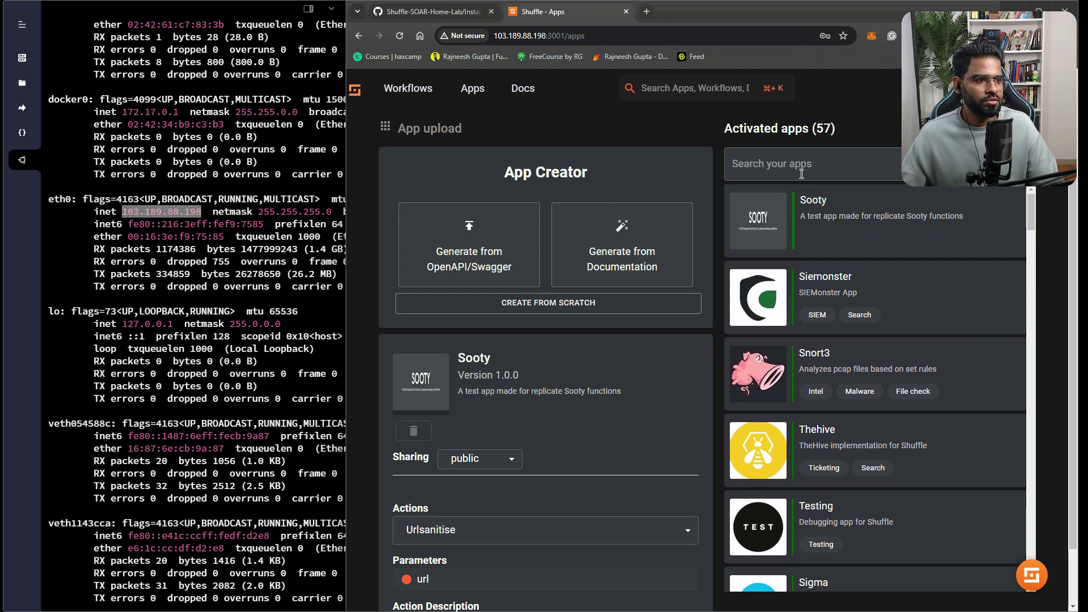
pyautogui.moveTo(862, 135); pyautogui.dragTo(762, 127)
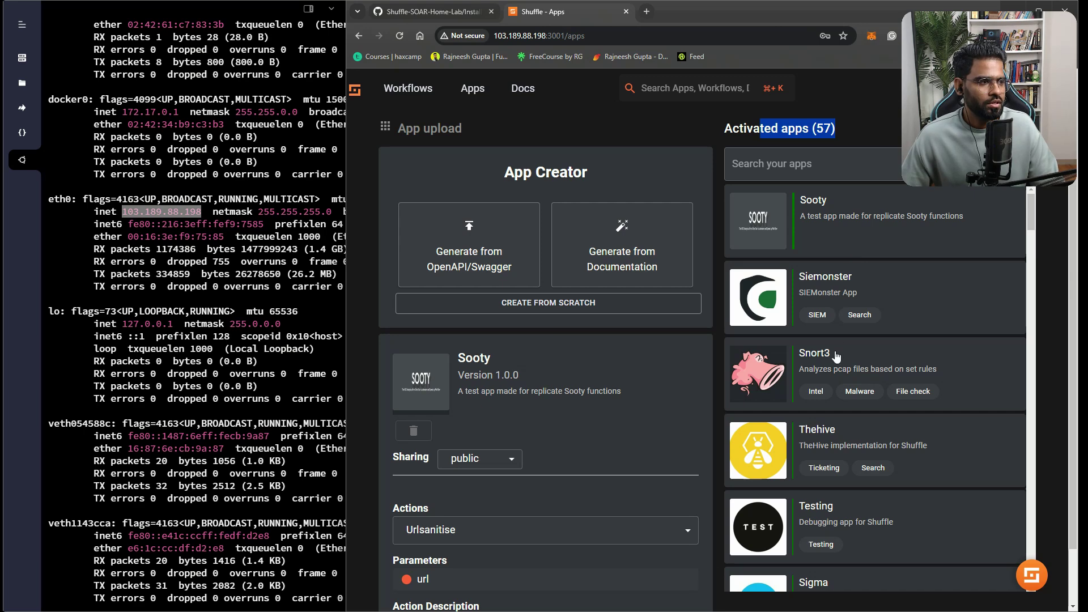
pyautogui.click(872, 362)
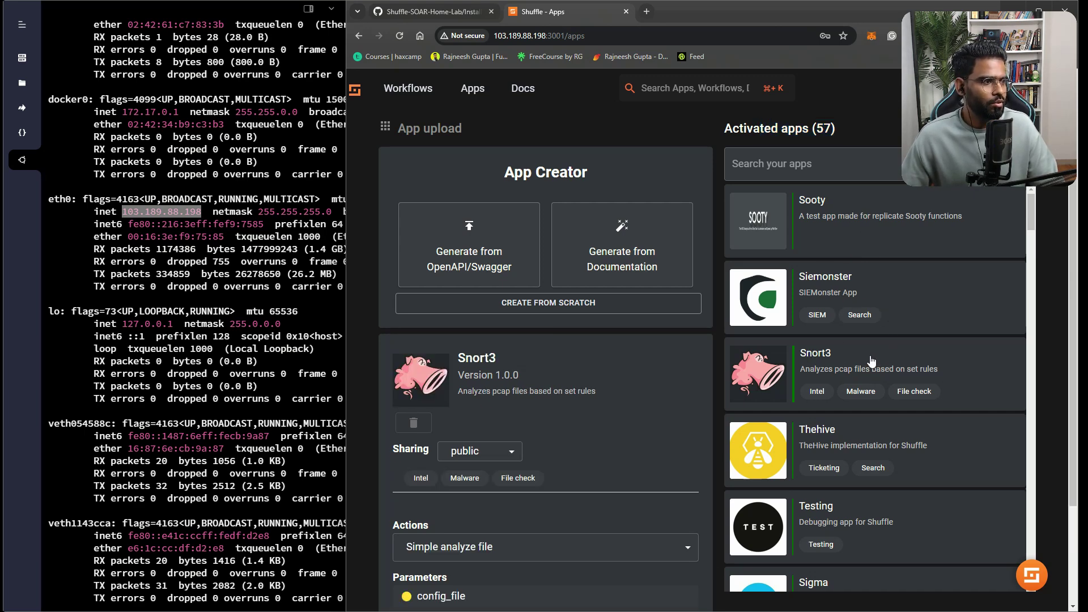
pyautogui.scroll(-2, 542, 372)
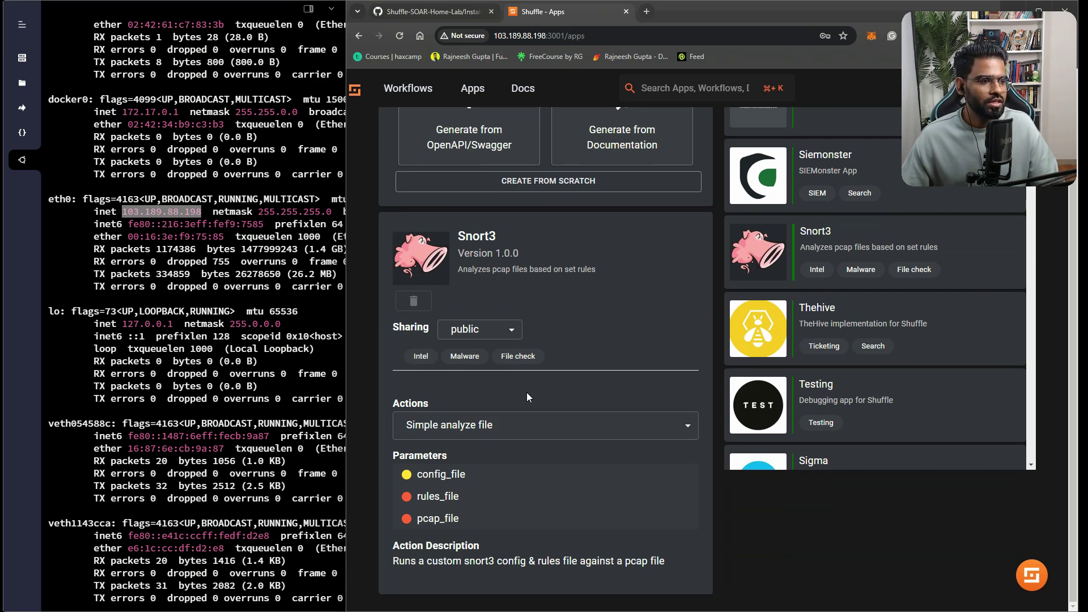
pyautogui.scroll(2, 673, 230)
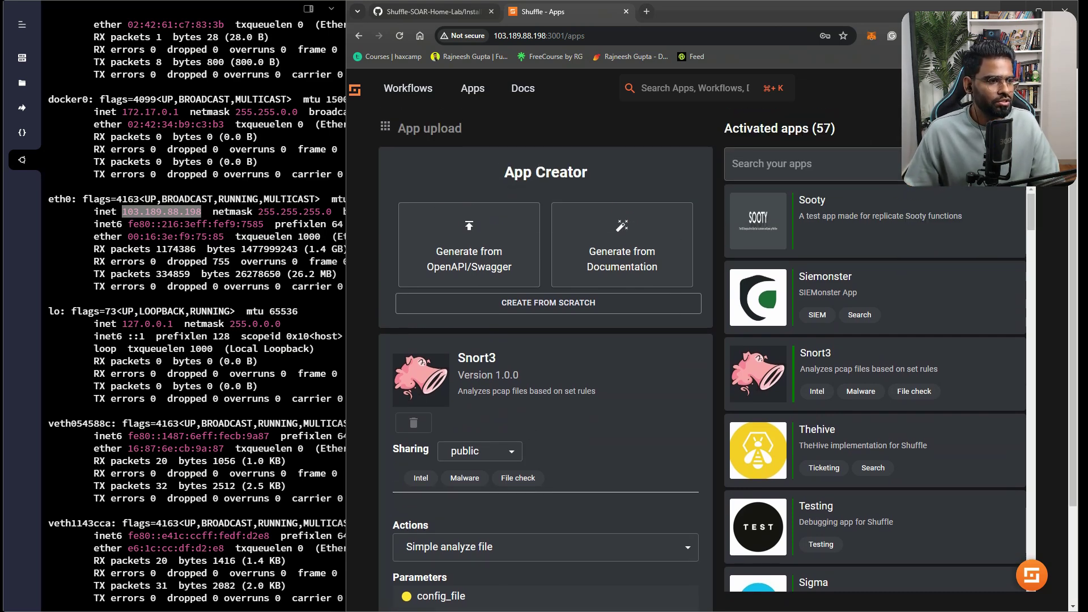
# Open the account settings and examine the API key and password sections.
pyautogui.click(1054, 88)
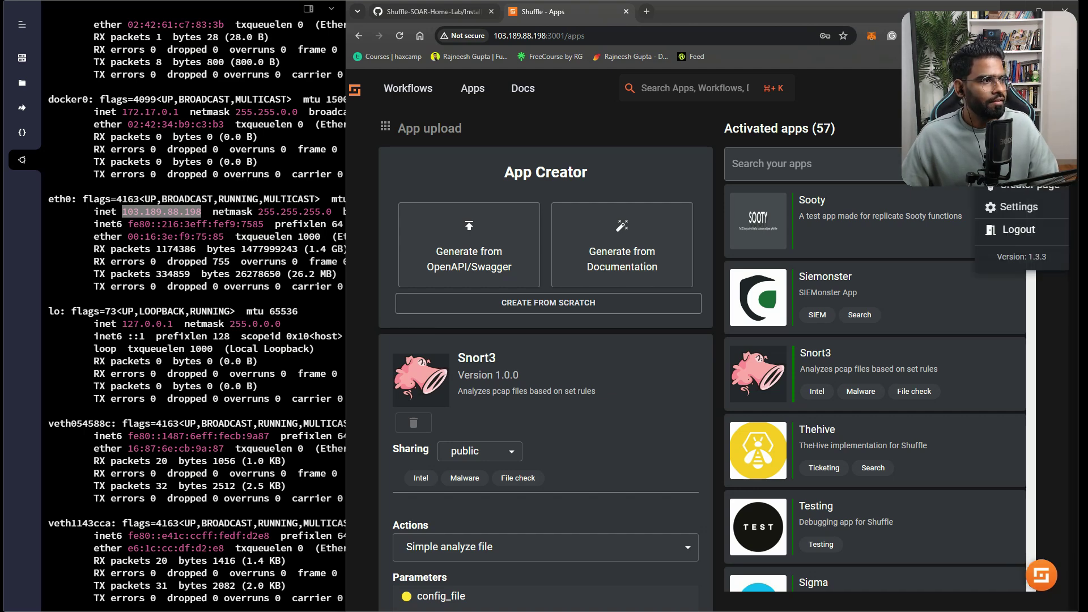
pyautogui.click(1039, 215)
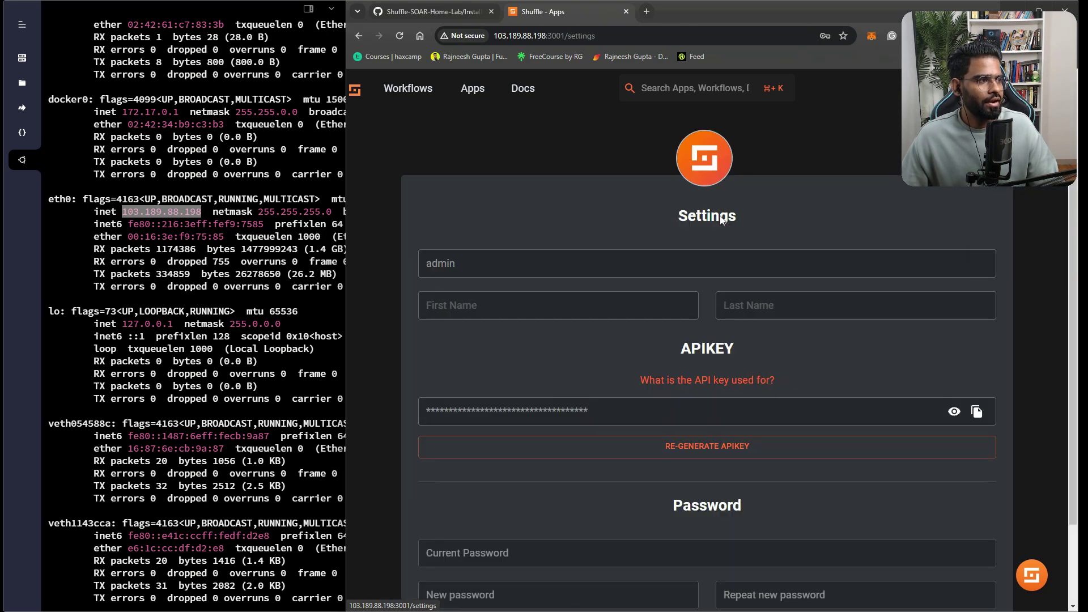
pyautogui.scroll(-2, 722, 221)
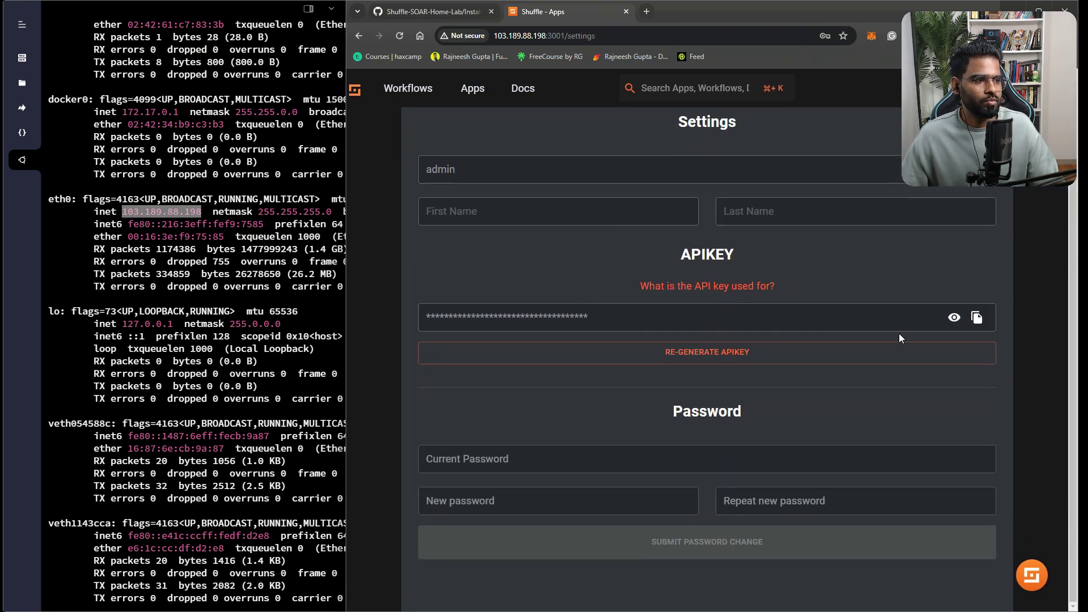
pyautogui.scroll(3, 658, 237)
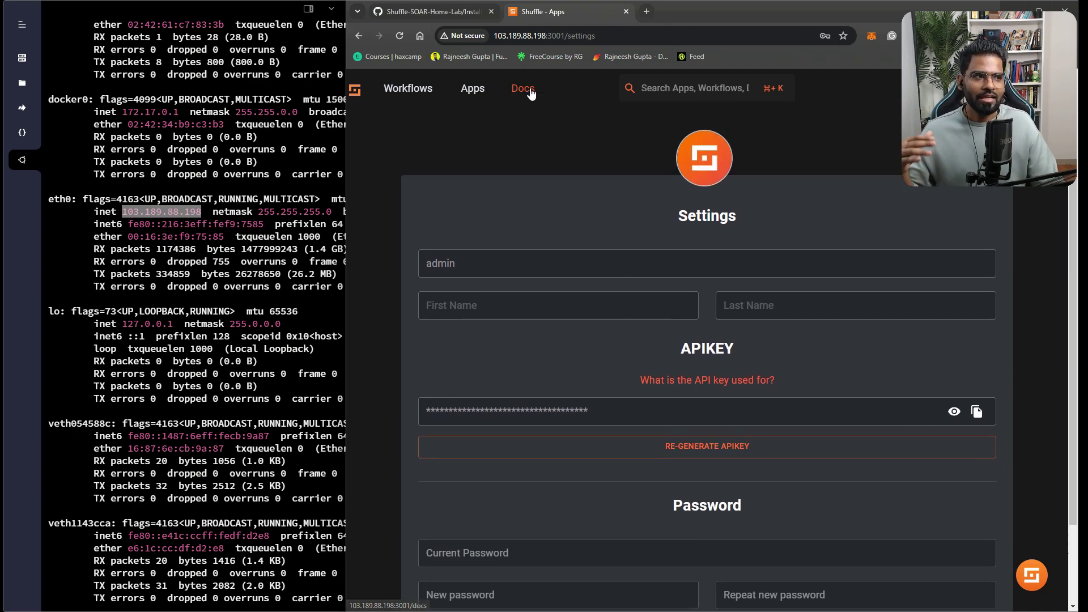
# Open the Shuffle documentation, look at the Configuration article's table of contents, and return to the documentation start page.
pyautogui.click(529, 93)
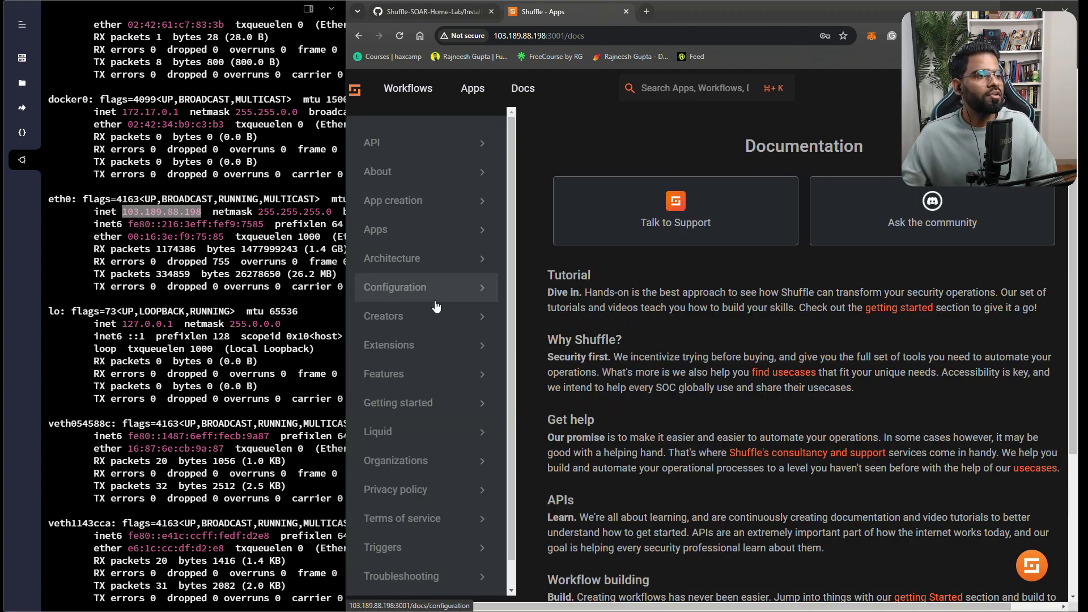
pyautogui.click(483, 295)
pyautogui.scroll(-1, 481, 340)
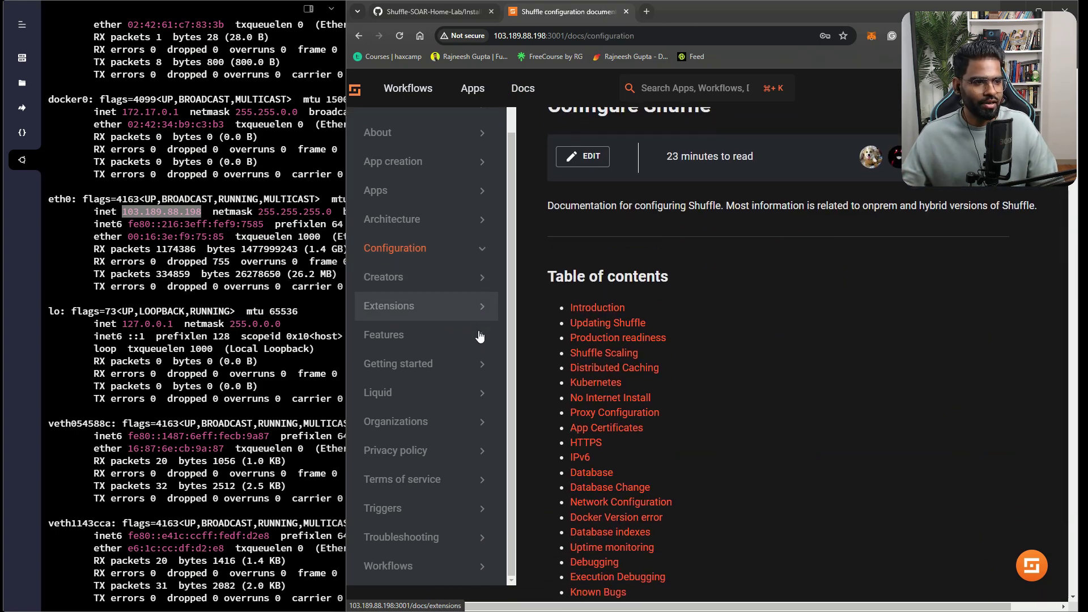
pyautogui.scroll(1, 479, 318)
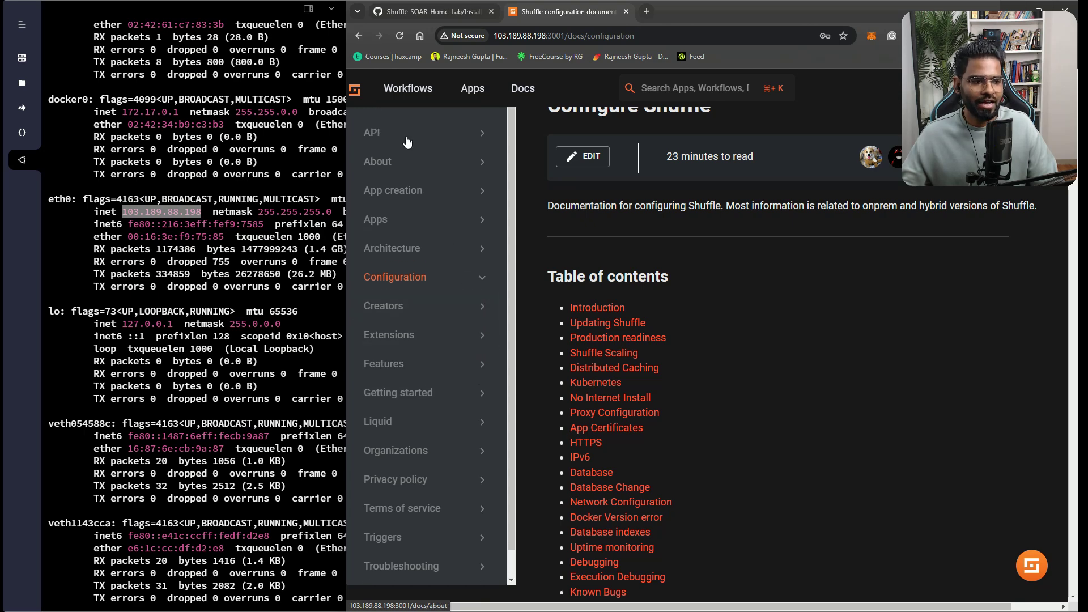
pyautogui.click(363, 34)
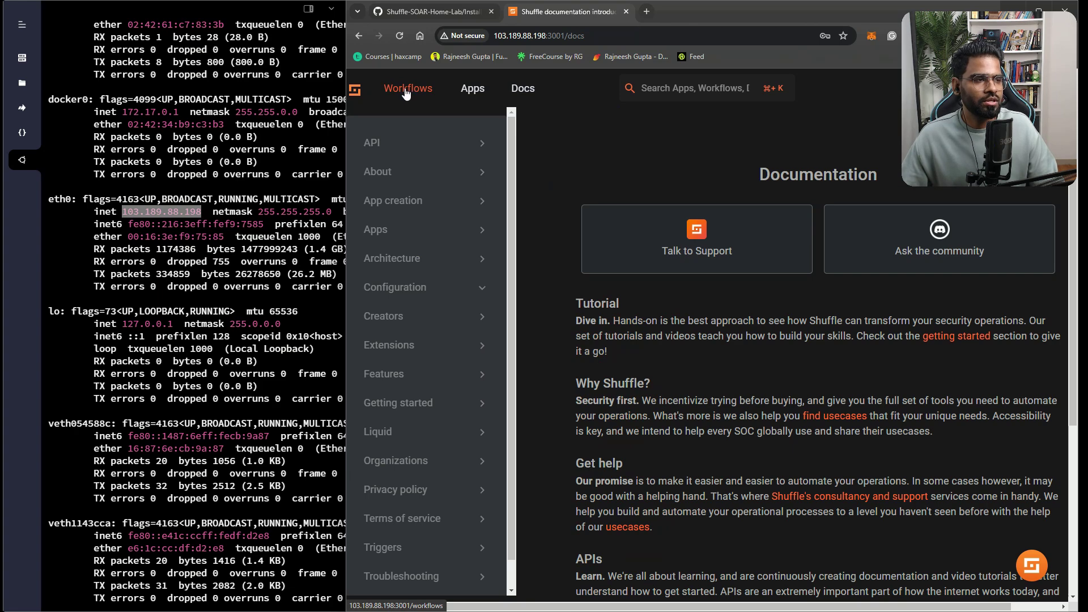
# Return to the Apps page and search the public apps, workflows and documentation for "phishin".
pyautogui.click(471, 88)
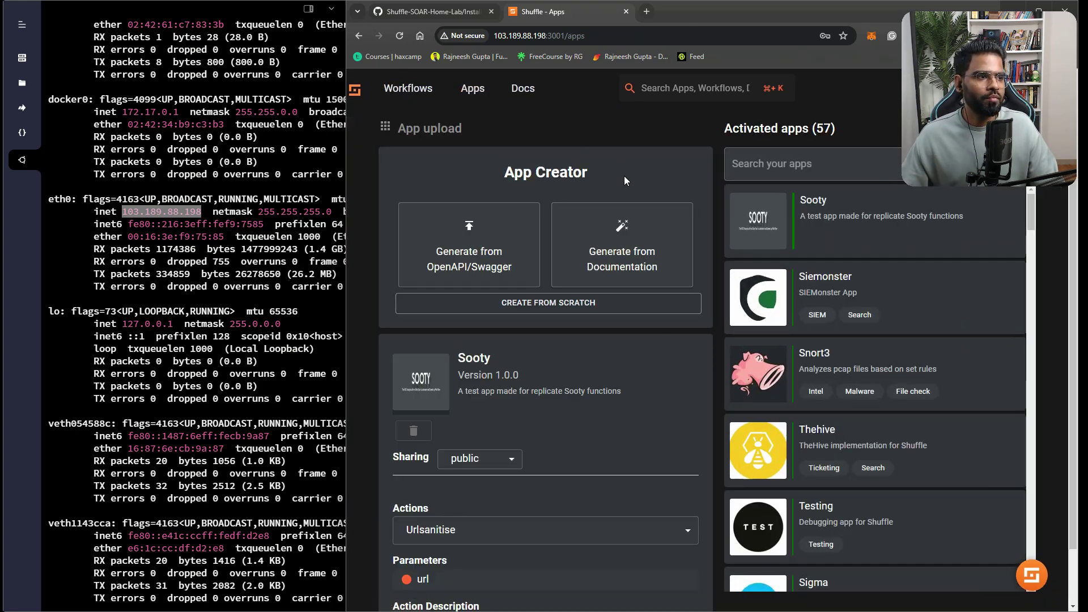
pyautogui.click(691, 94)
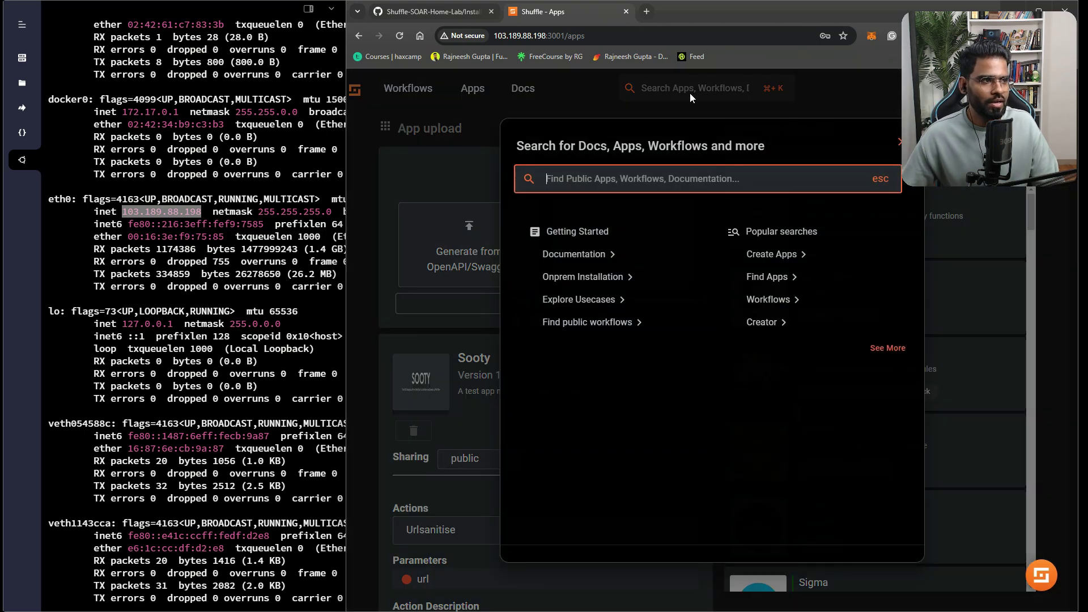
pyautogui.click(715, 90)
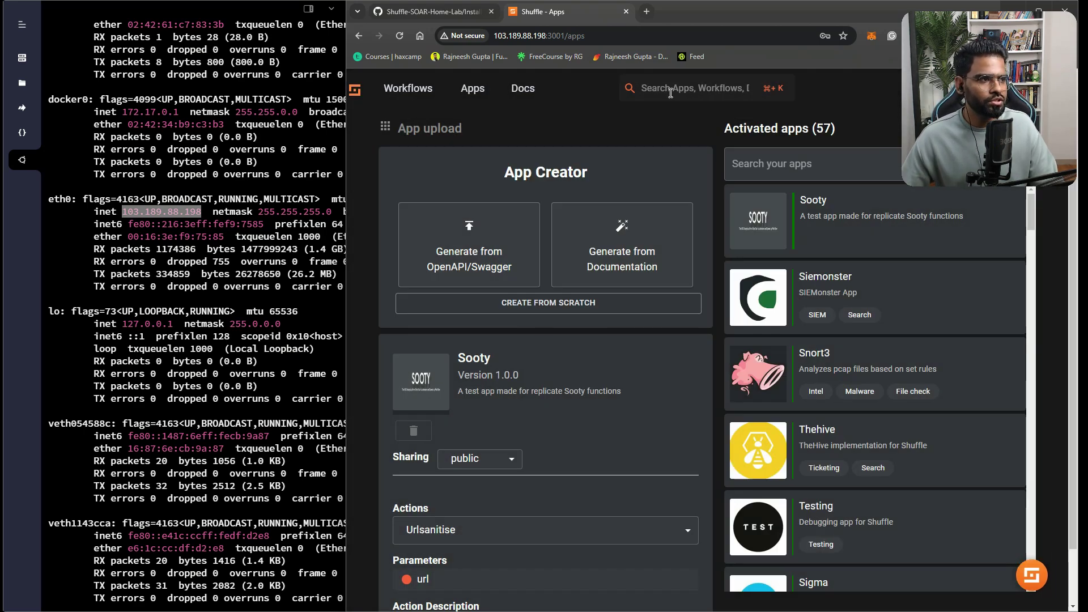
pyautogui.click(682, 93)
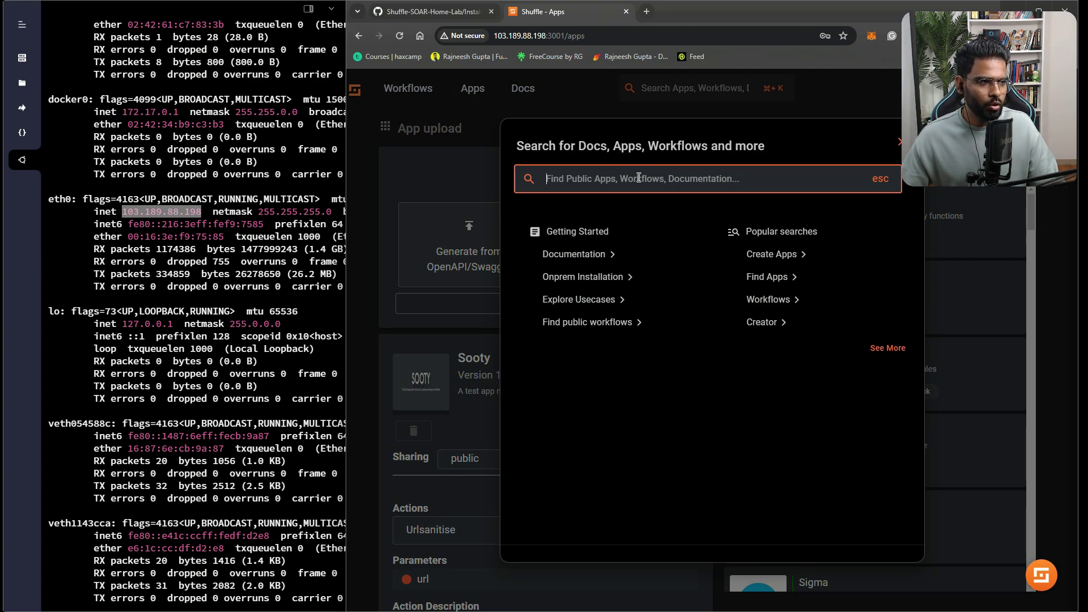
pyautogui.write('phis')
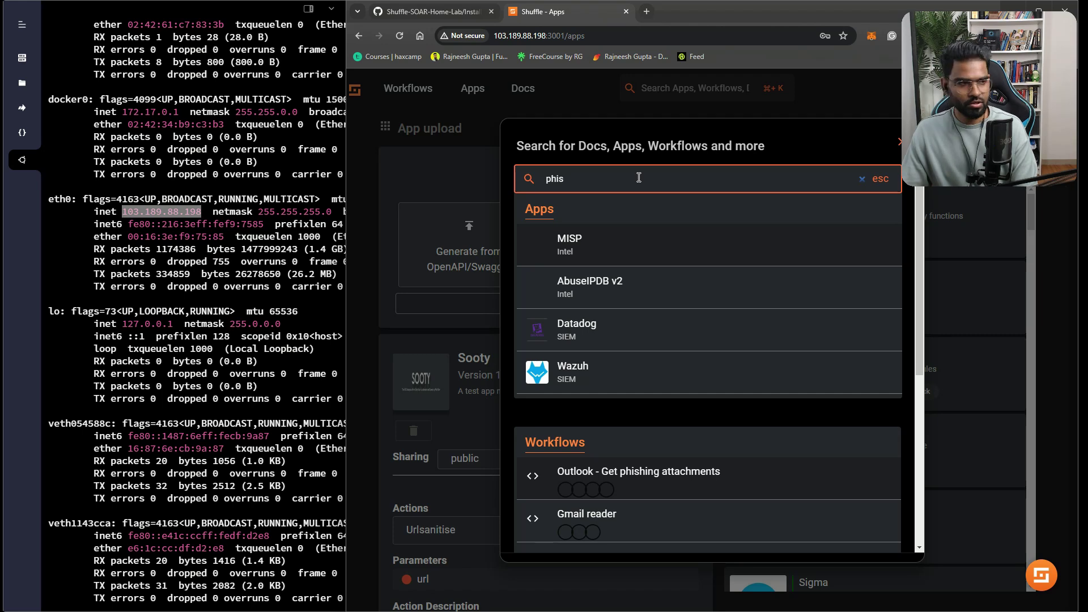
pyautogui.write('hin')
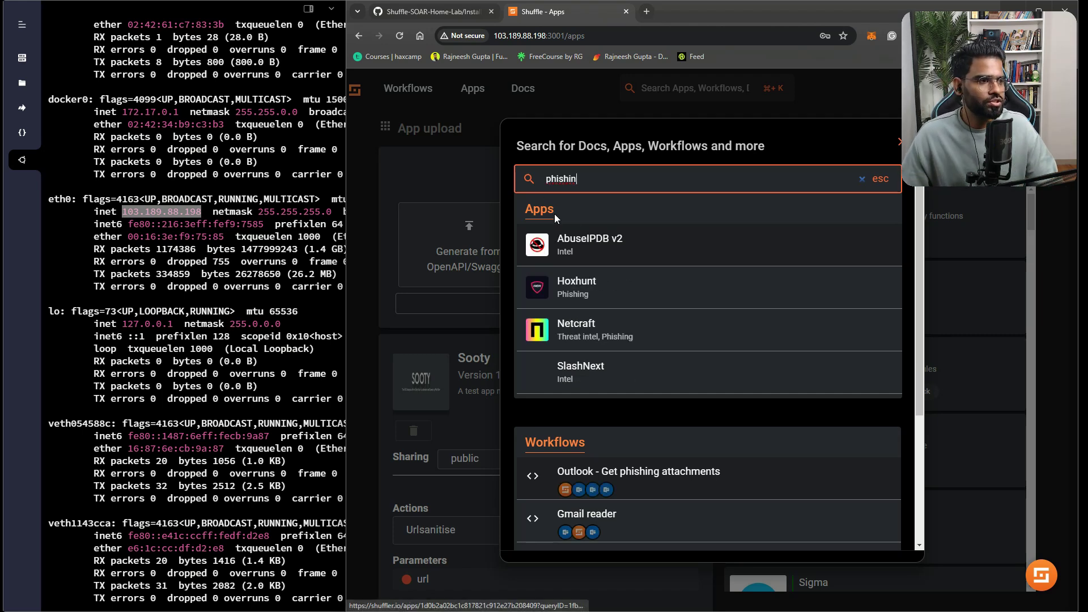
# Open the public workflow "Outlook - Get phishing attachments" and move its Schedule 1 trigger farther above the Get emails node.
pyautogui.scroll(-2, 599, 375)
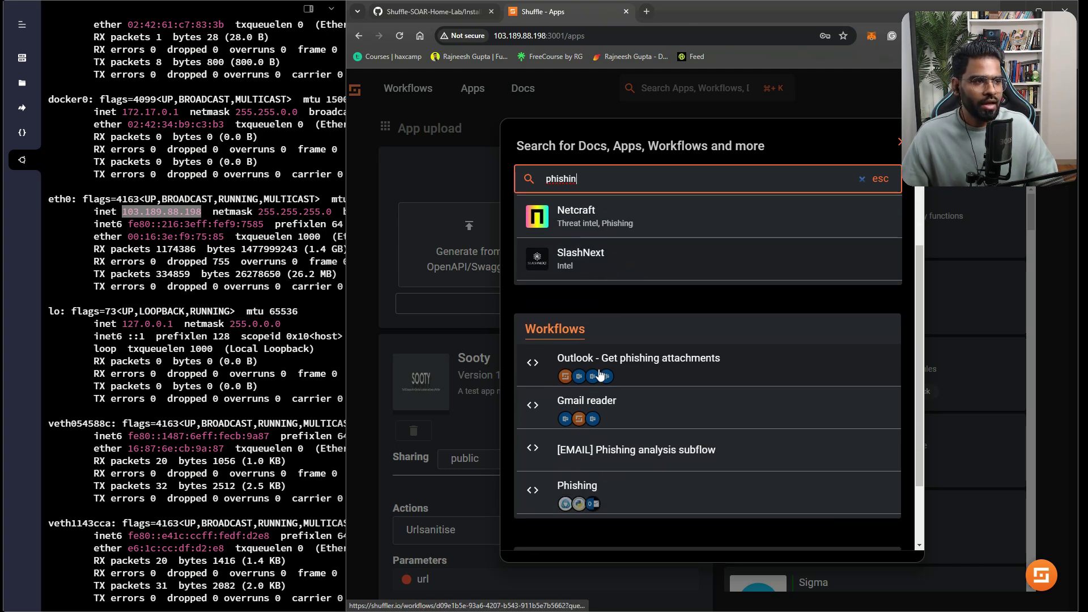
pyautogui.click(673, 371)
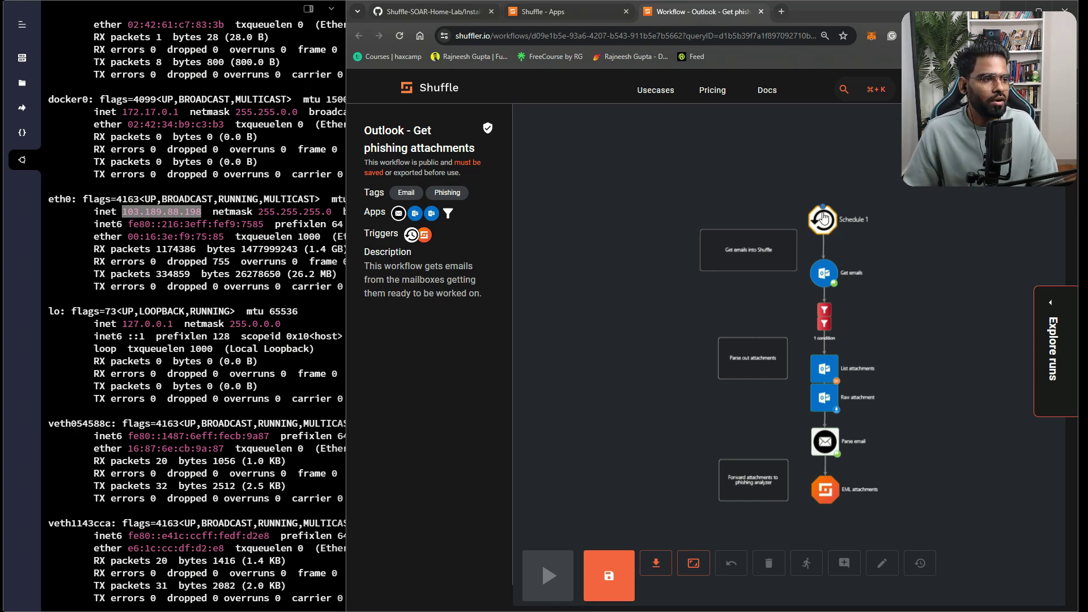
pyautogui.moveTo(824, 221); pyautogui.dragTo(811, 181)
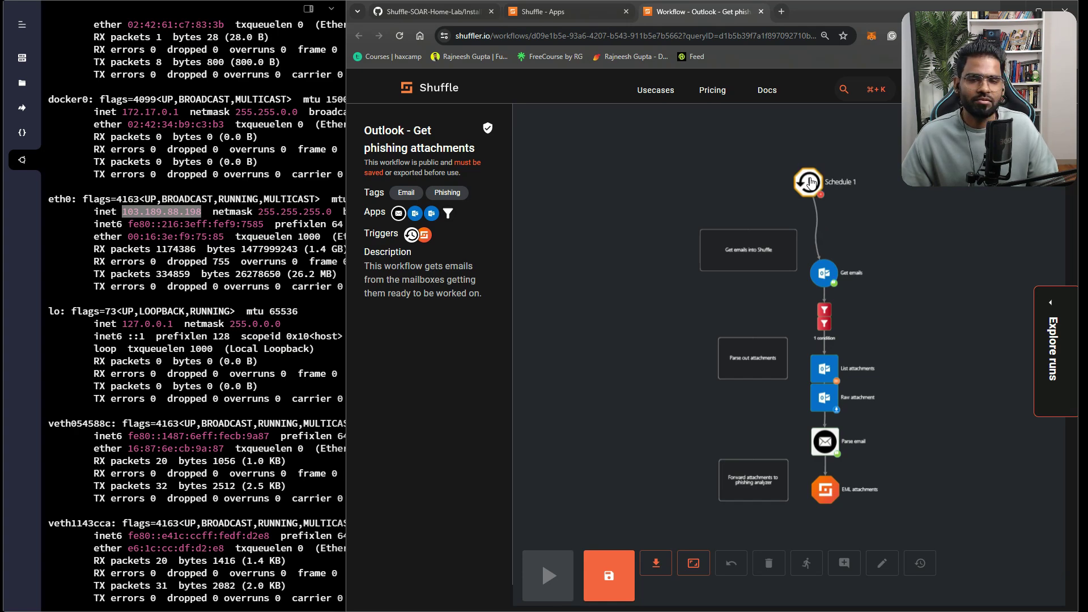